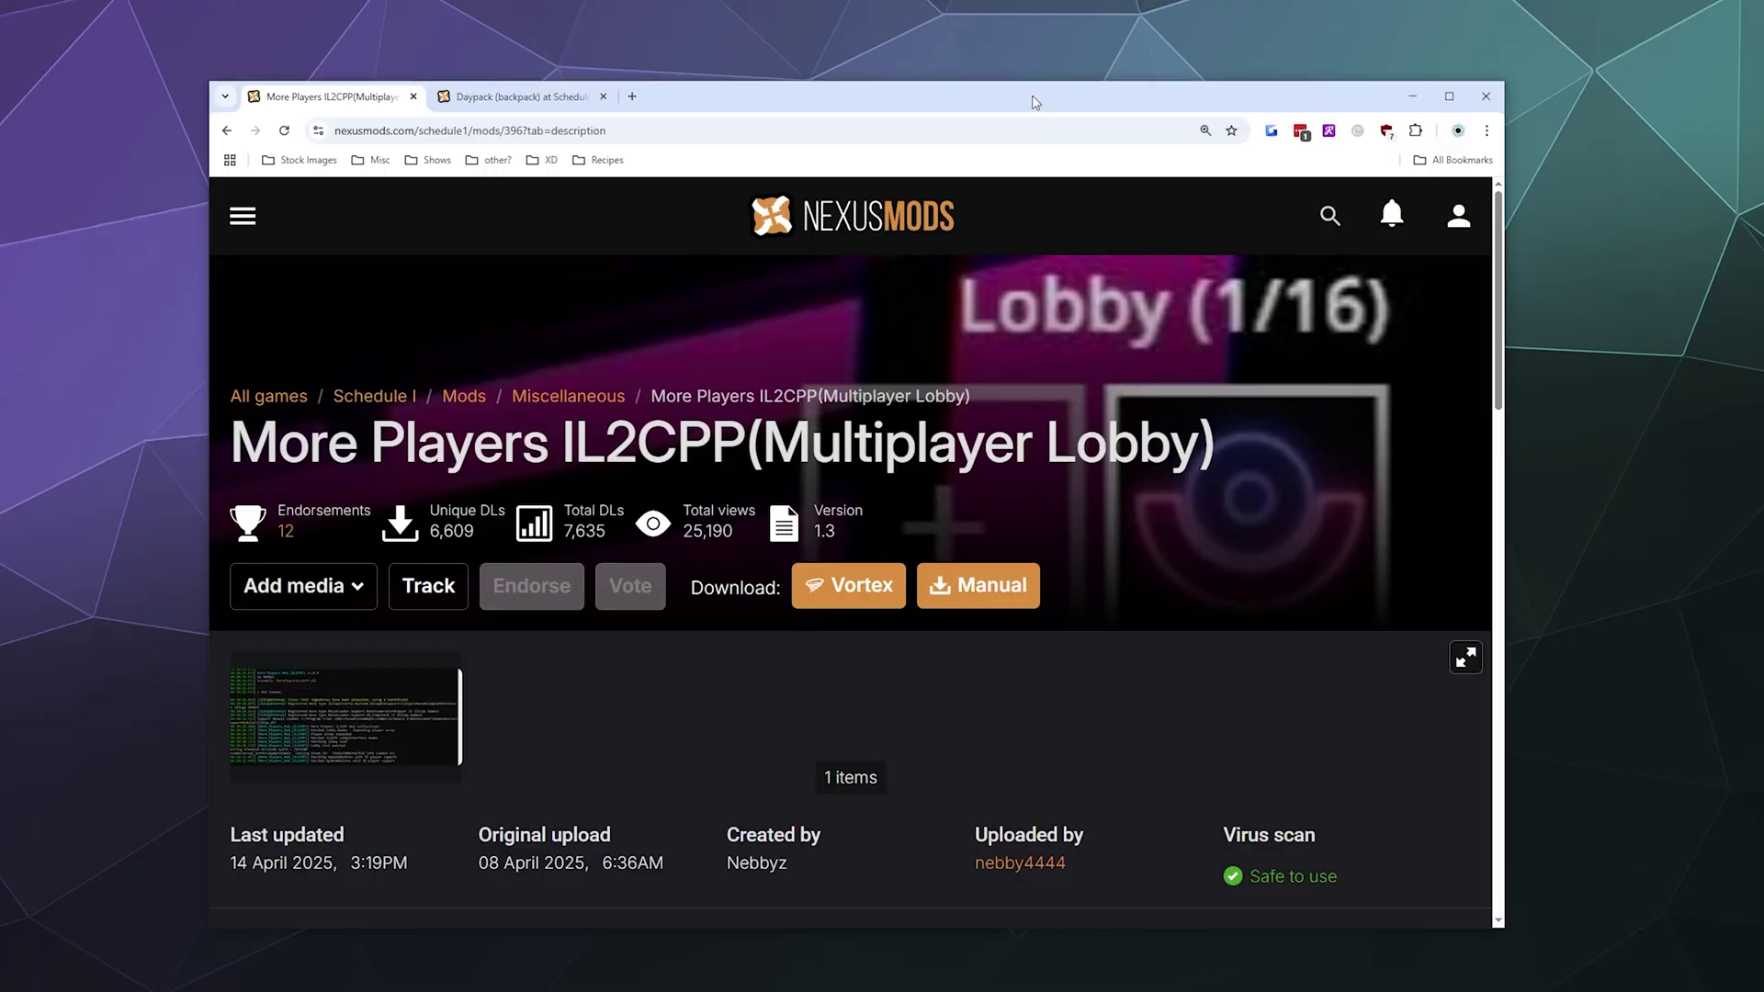
- Drag the Chrome window with the More Players IL2CPP mod page up and to the right
left_click_drag(1038, 80, 1090, 41)
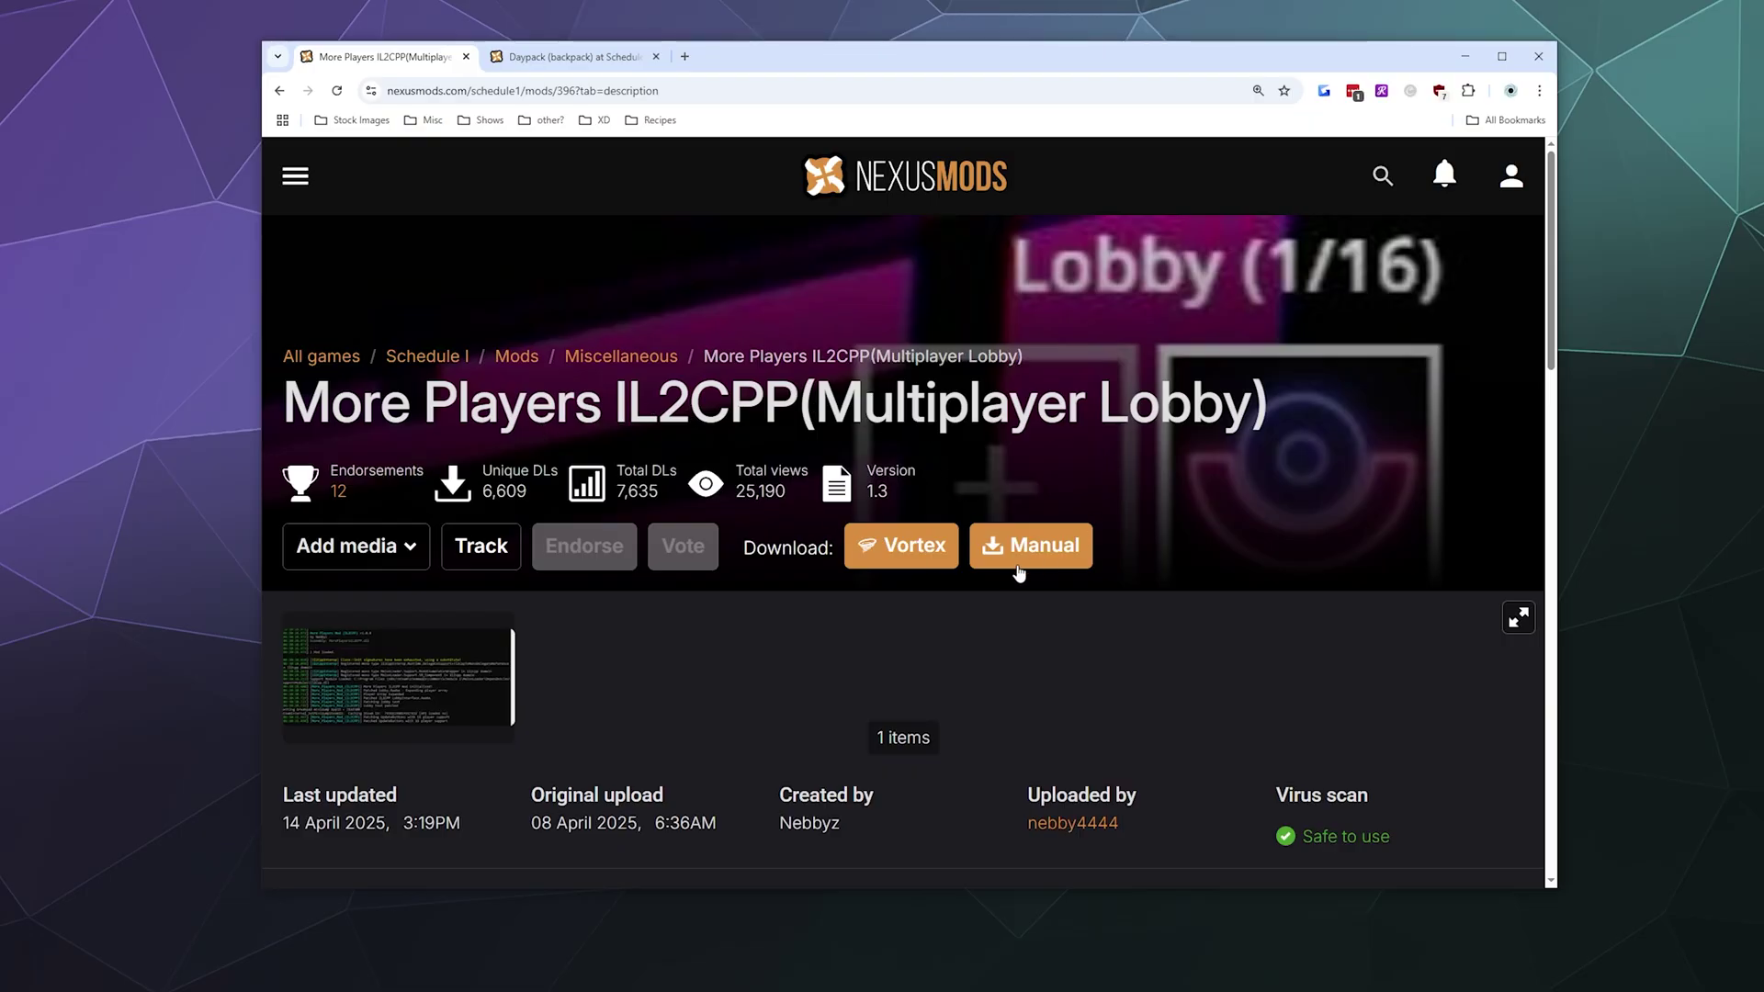
scroll(961, 488, "down", 6)
scroll(734, 411, "down", 8)
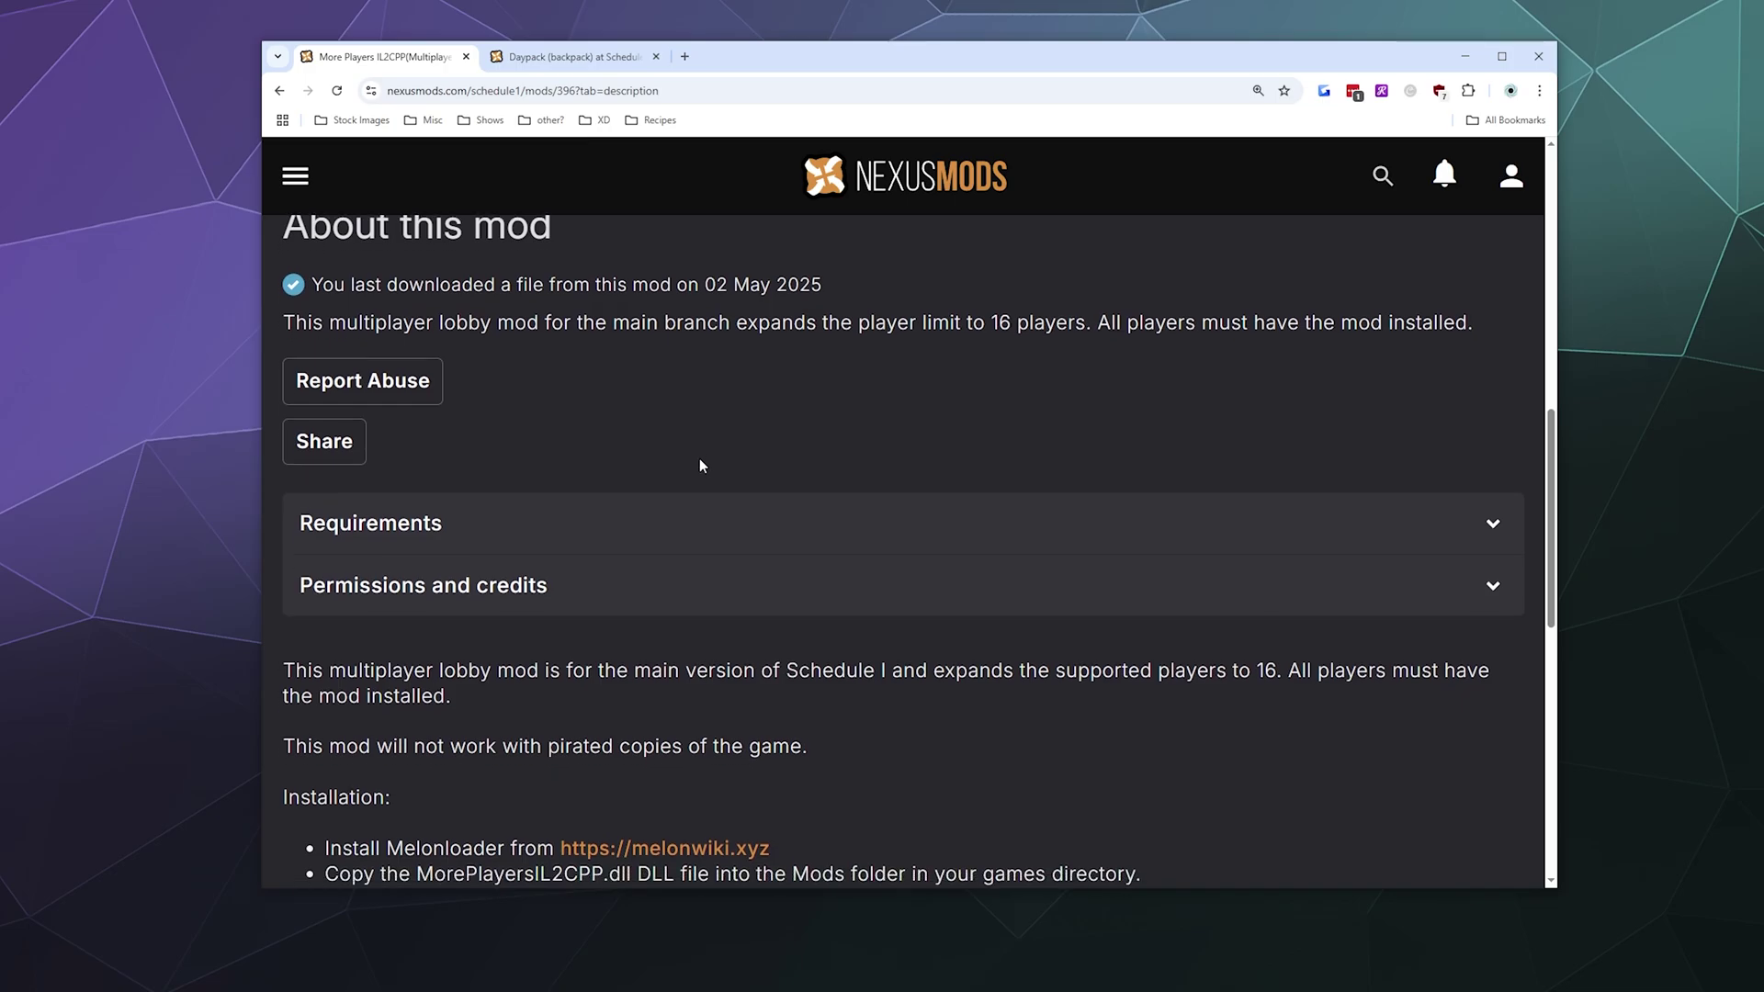
scroll(726, 496, "up", 5)
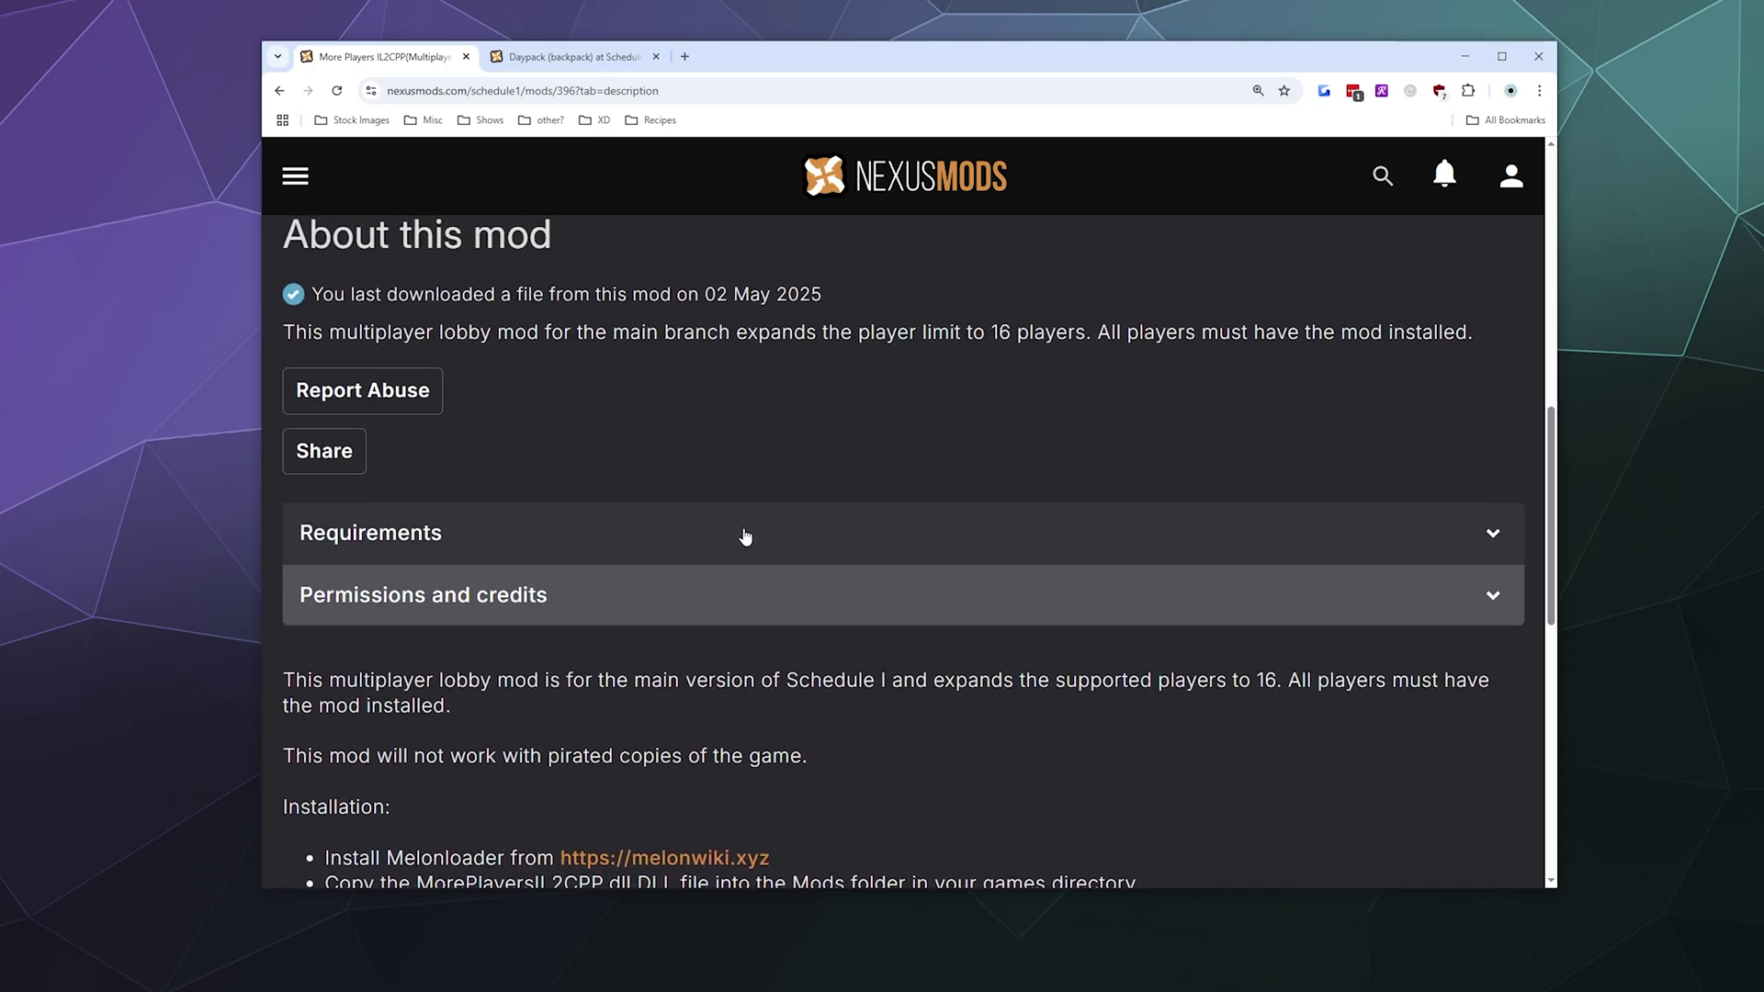
scroll(858, 573, "down", 3)
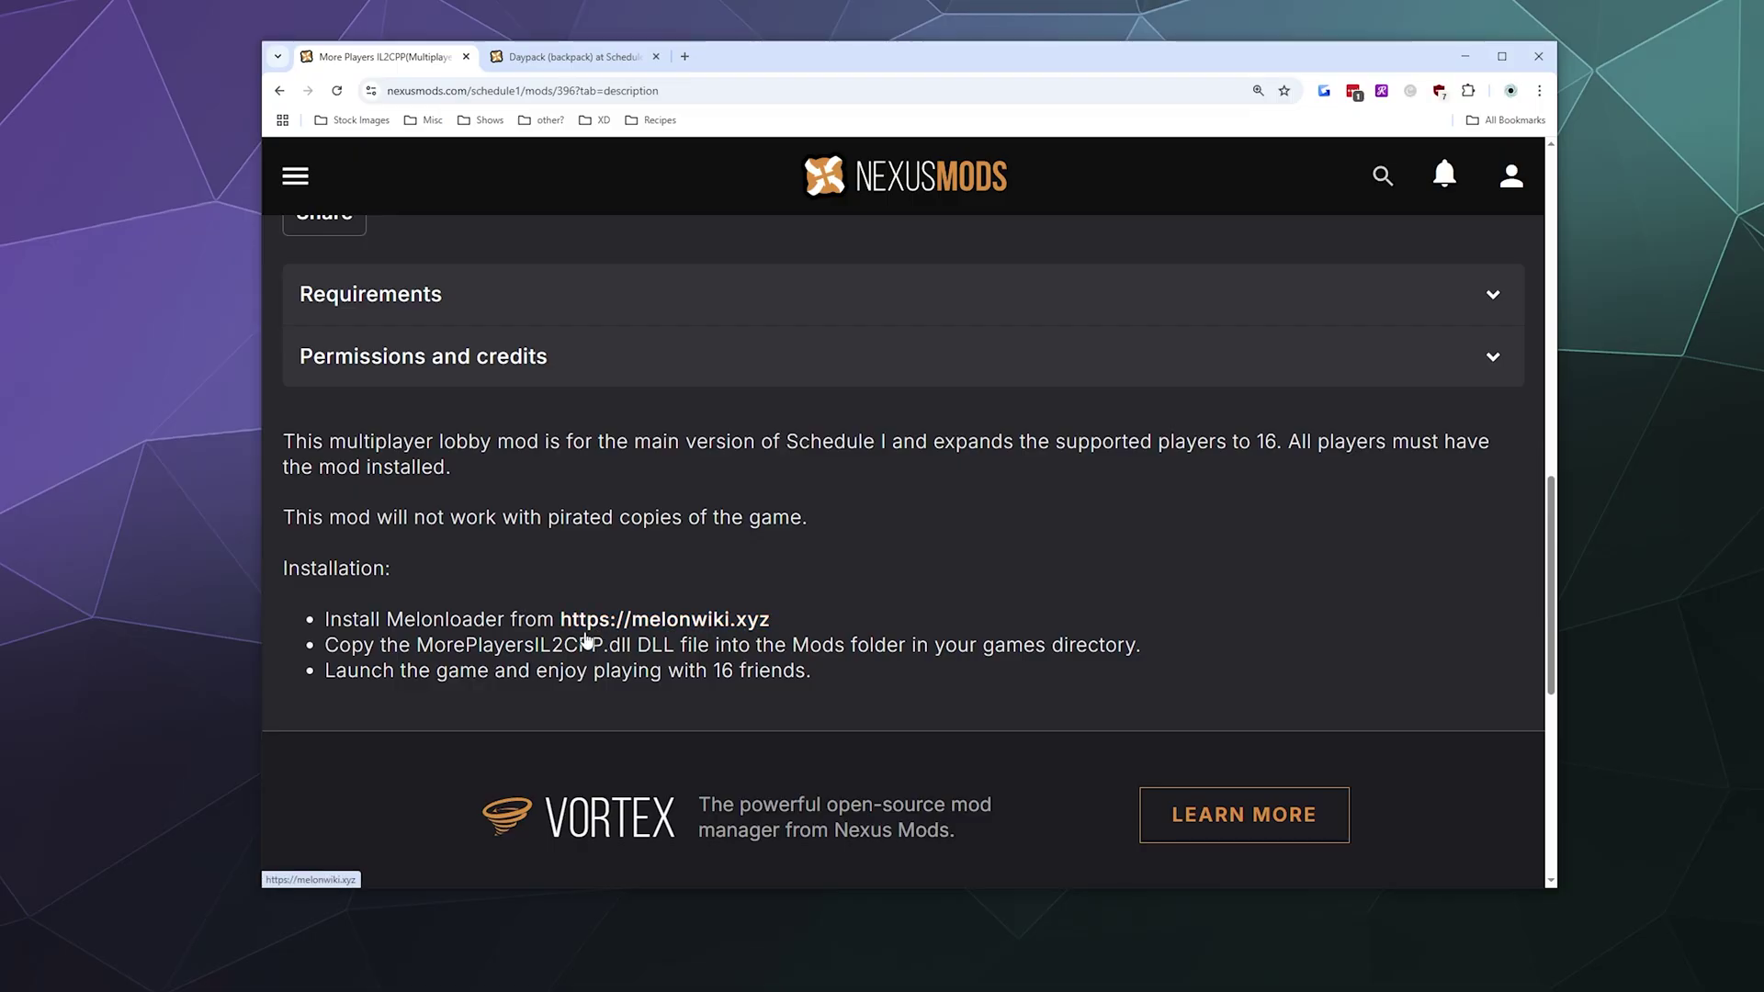
middle_click(647, 632)
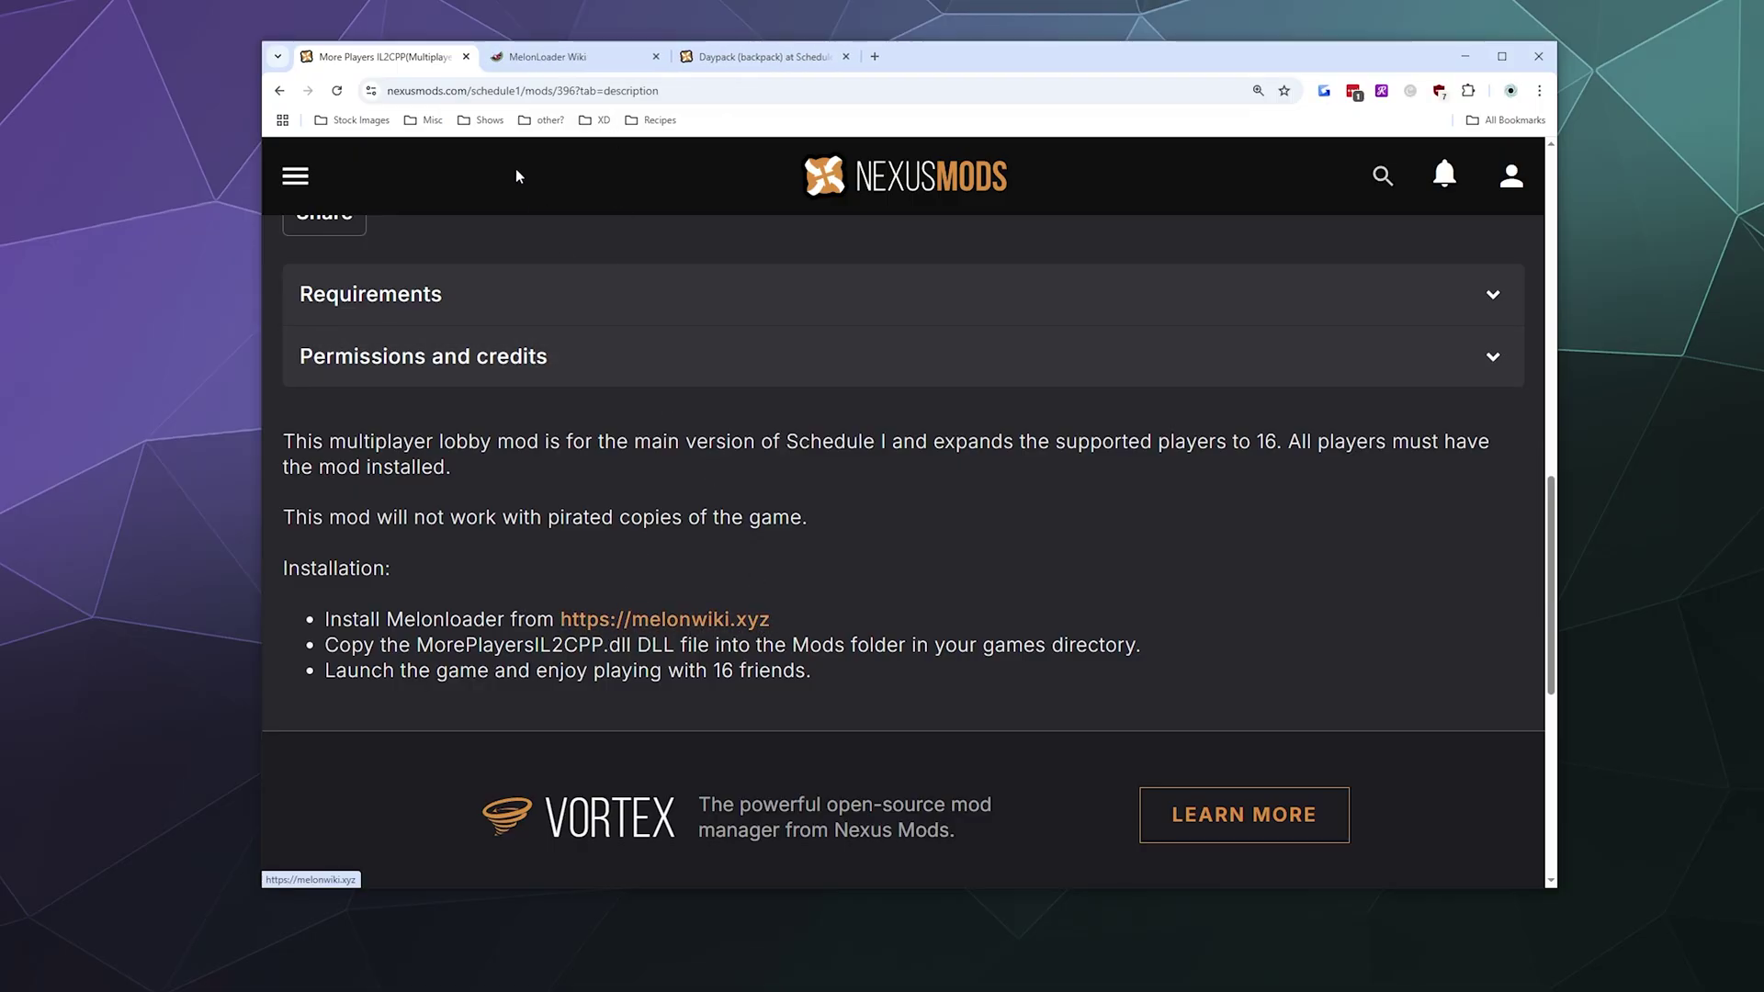
scroll(513, 246, "up", 10)
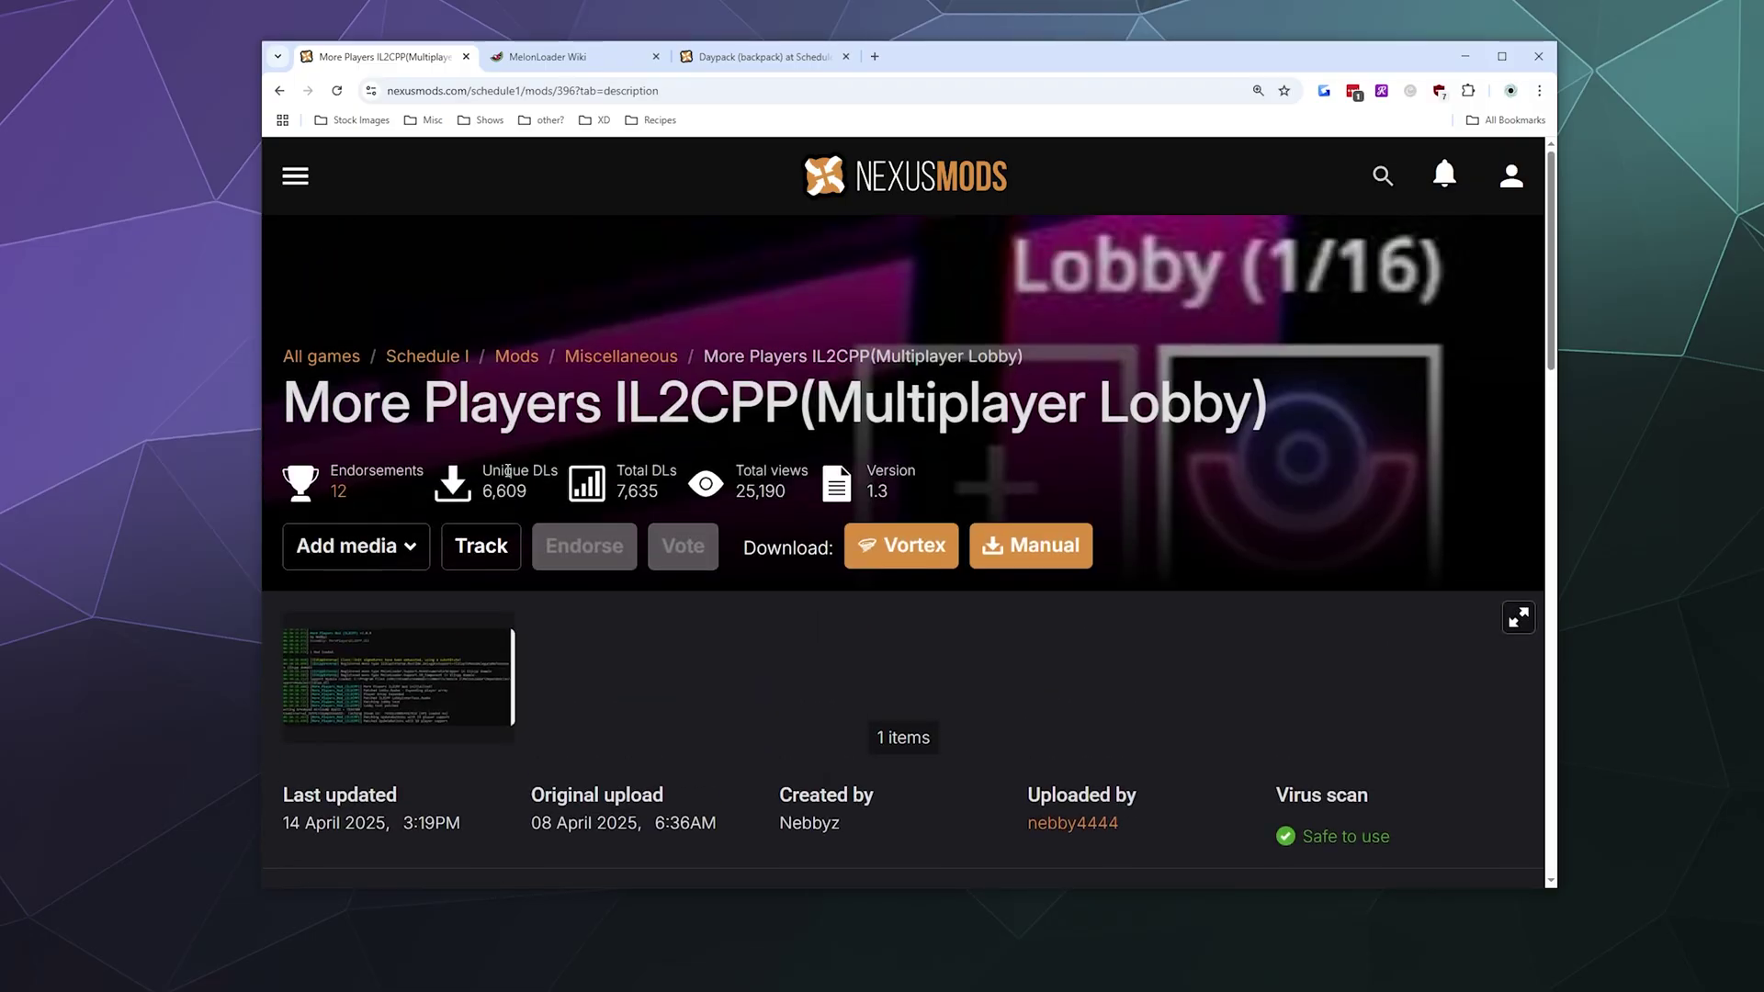
scroll(508, 485, "down", 2)
scroll(508, 485, "down", 2)
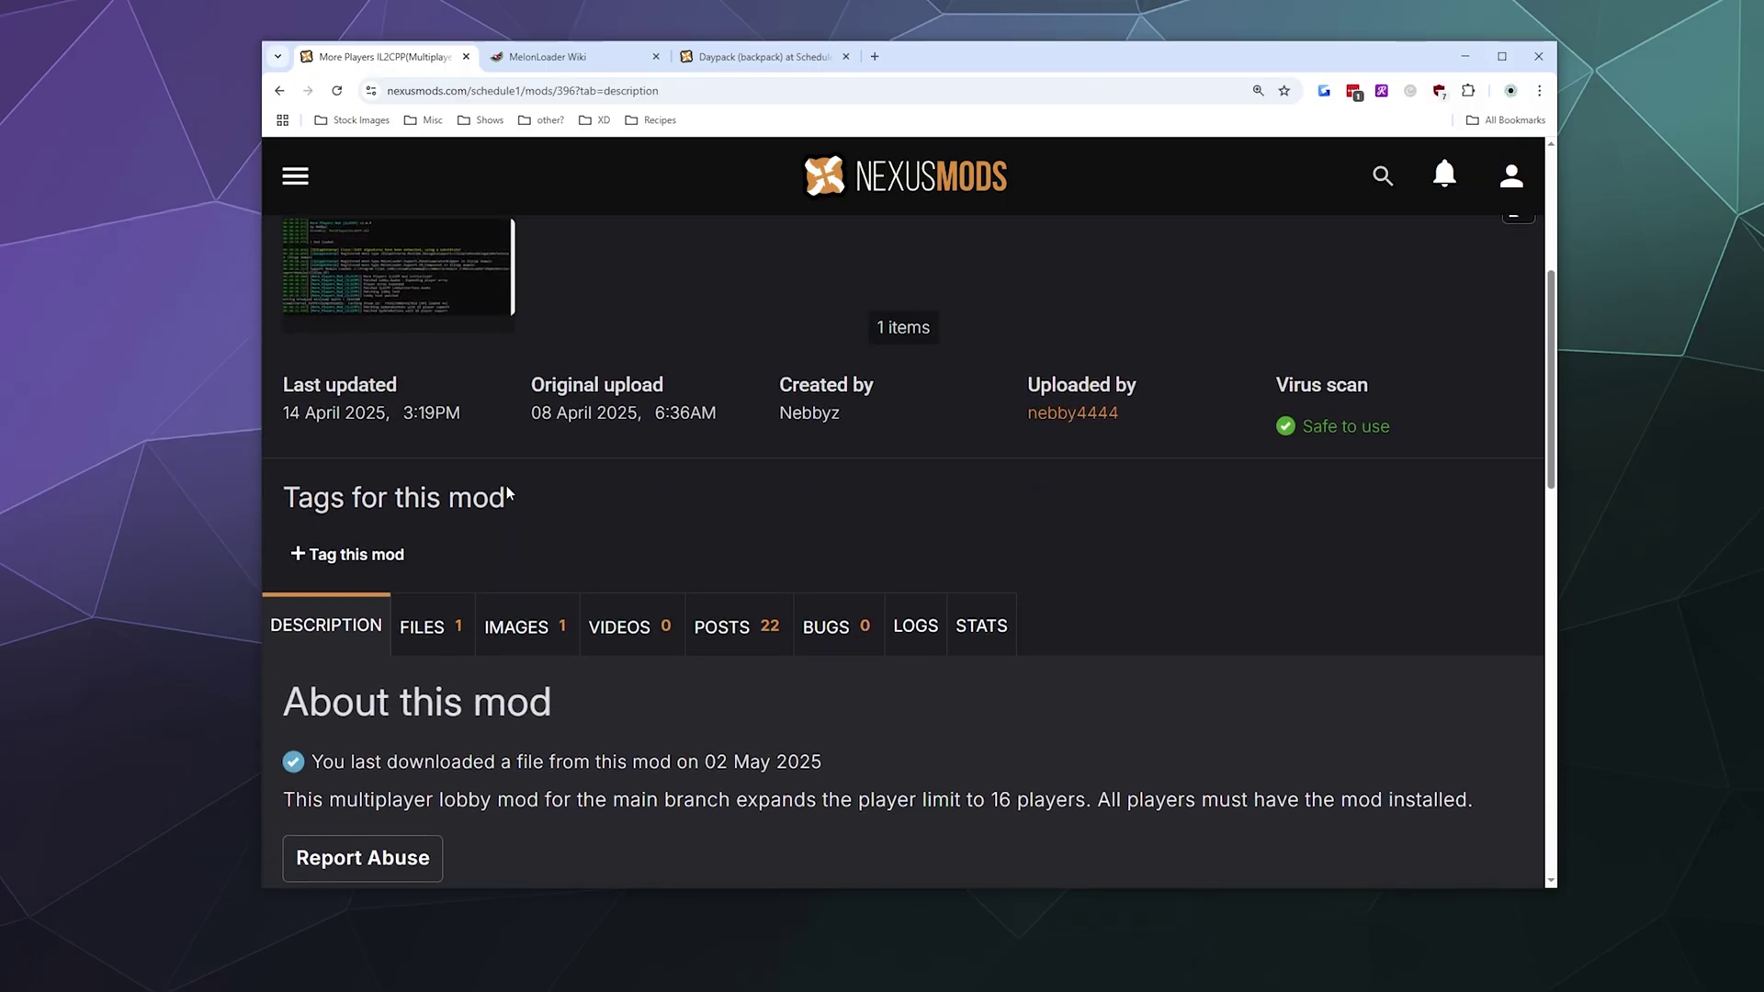
- On the mod's FILES listing, start Manual download to reveal the MelonLoader prerequisite notice
left_click(457, 626)
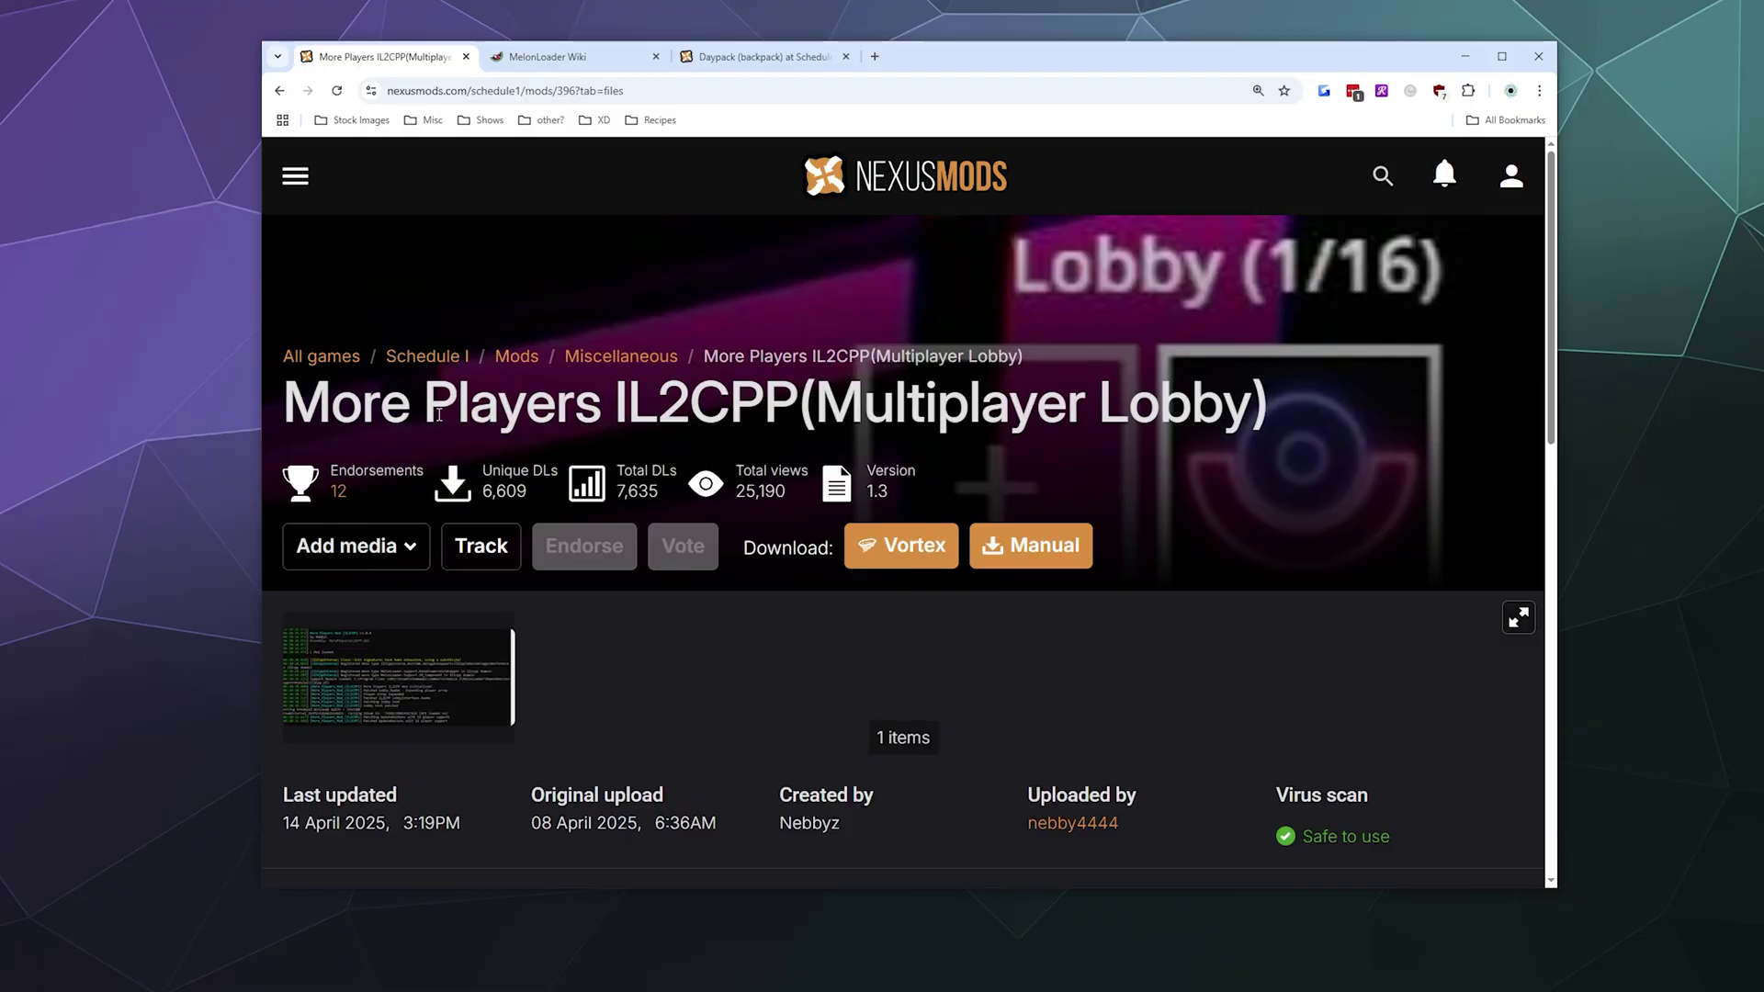
left_click_drag(288, 405, 629, 409)
left_click(661, 381)
scroll(998, 425, "down", 6)
scroll(761, 714, "up", 5)
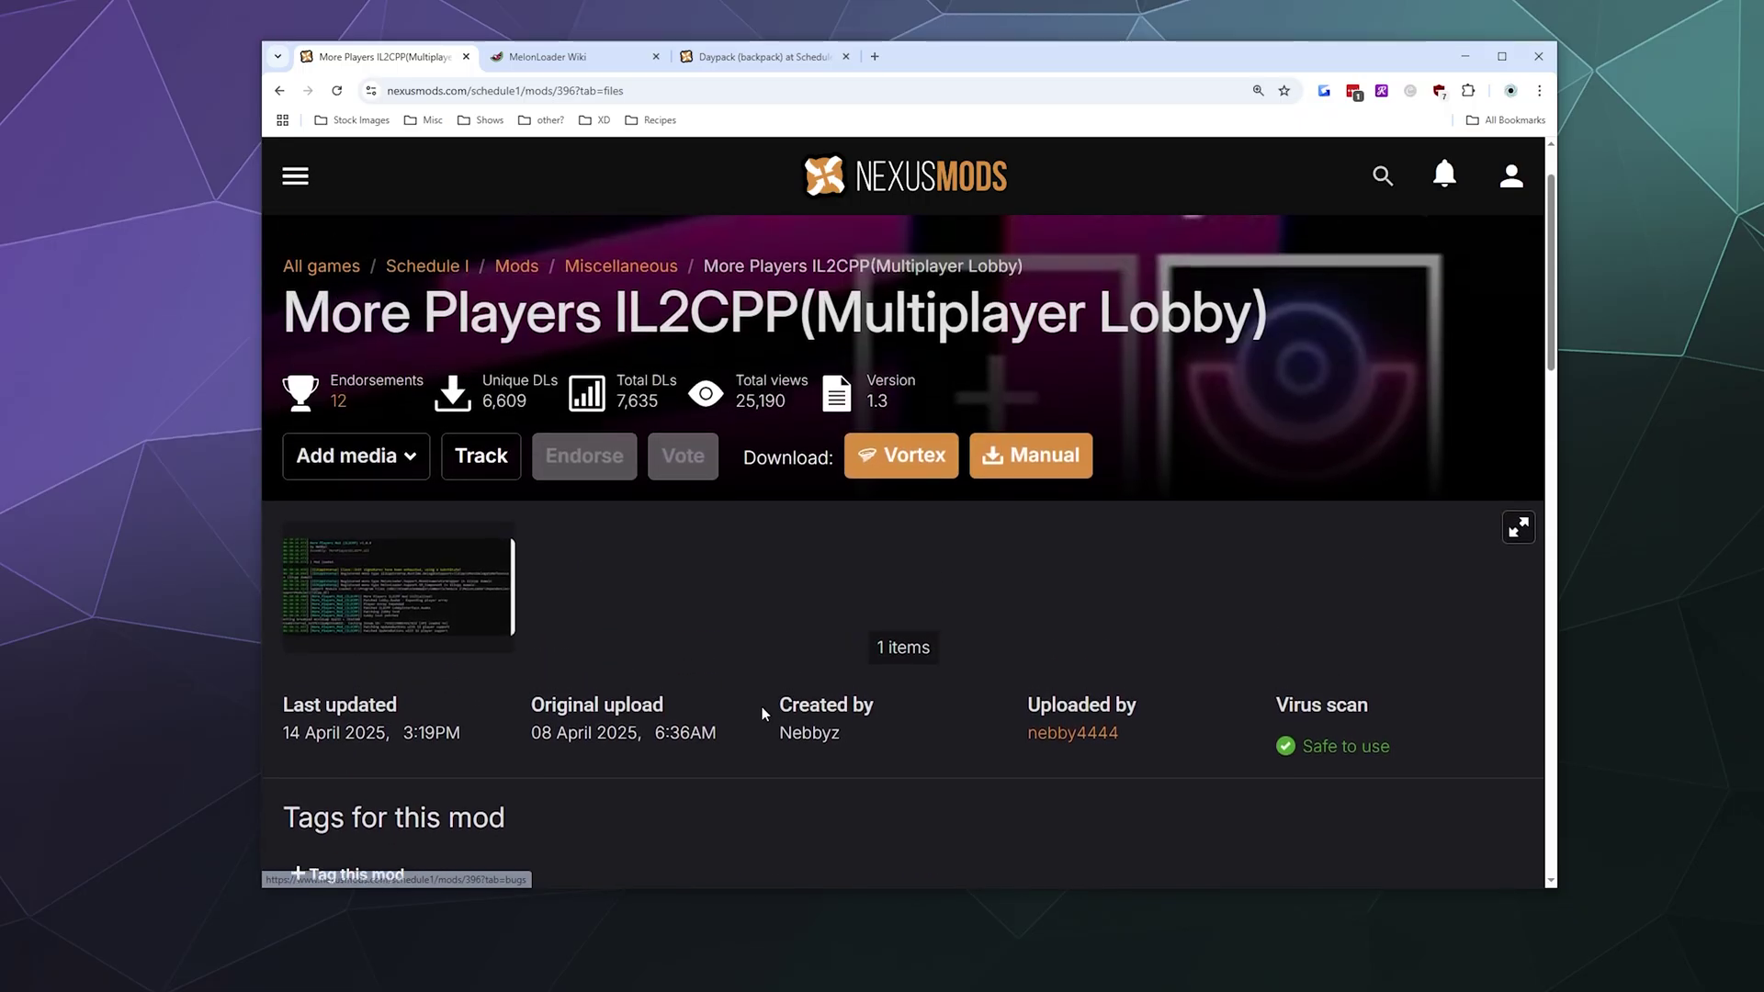
left_click(1055, 467)
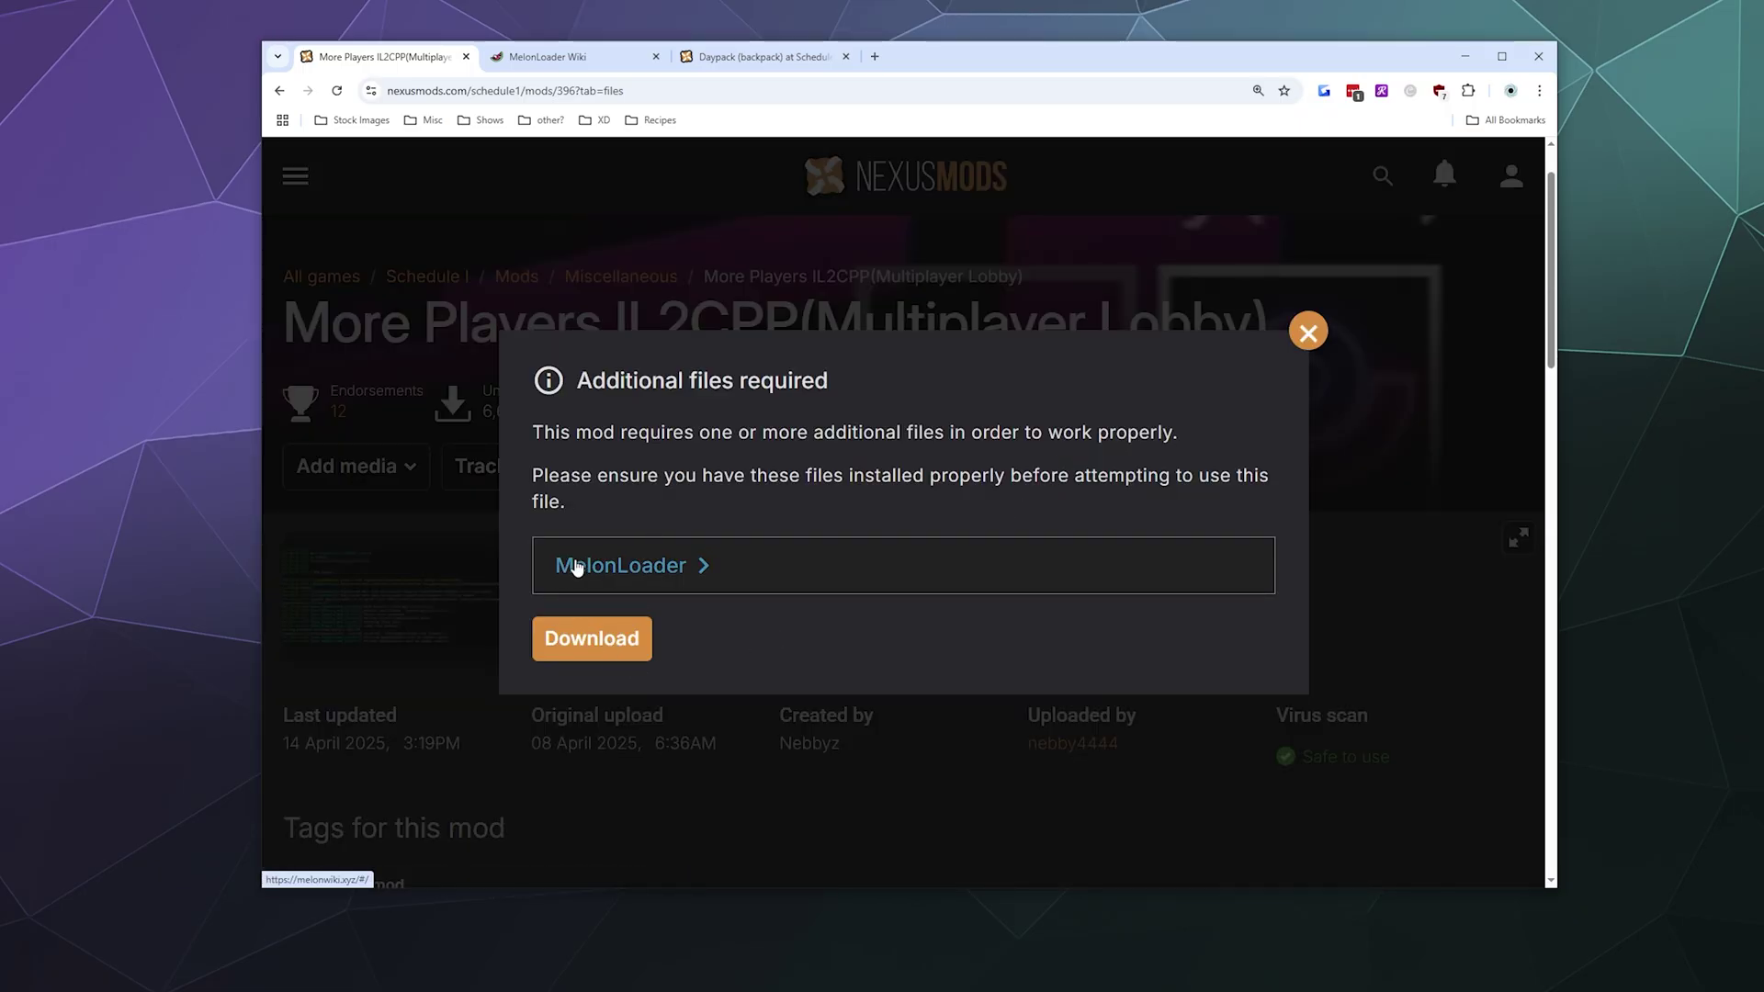
- Slow-download the 7.1 KB MorePlayersIL2CPP zip into the Schedule 1 Modding folder
left_click(593, 640)
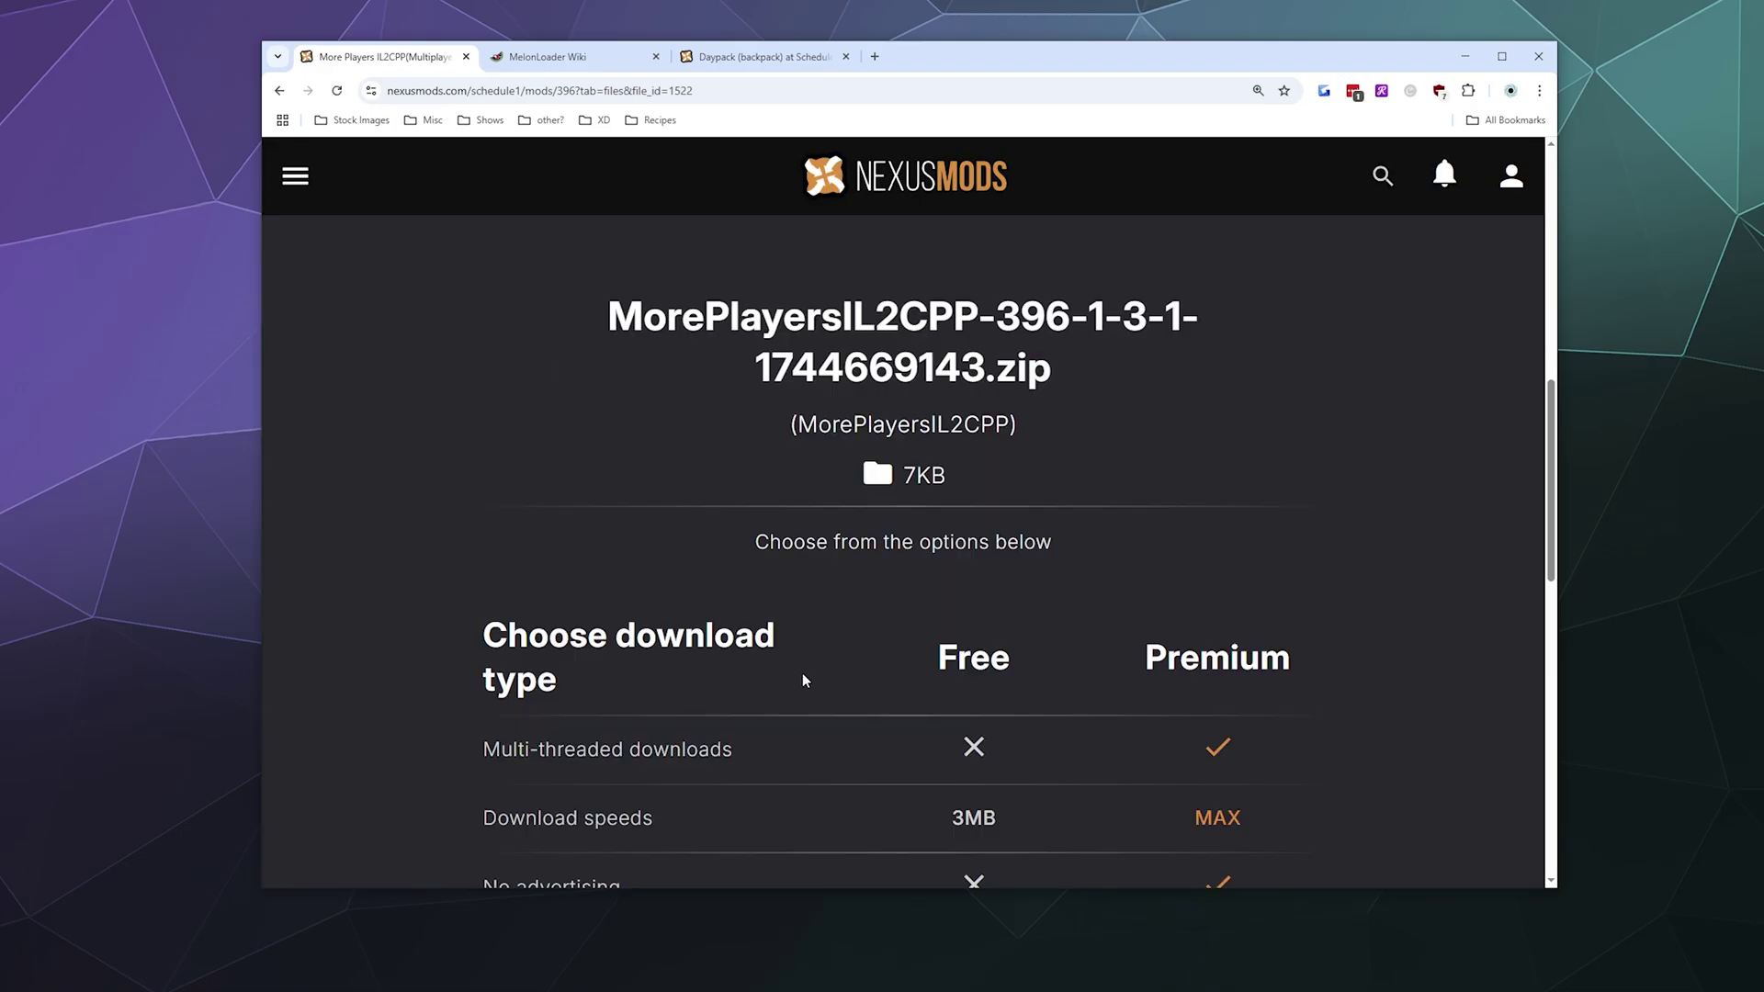
scroll(804, 681, "down", 5)
left_click(972, 562)
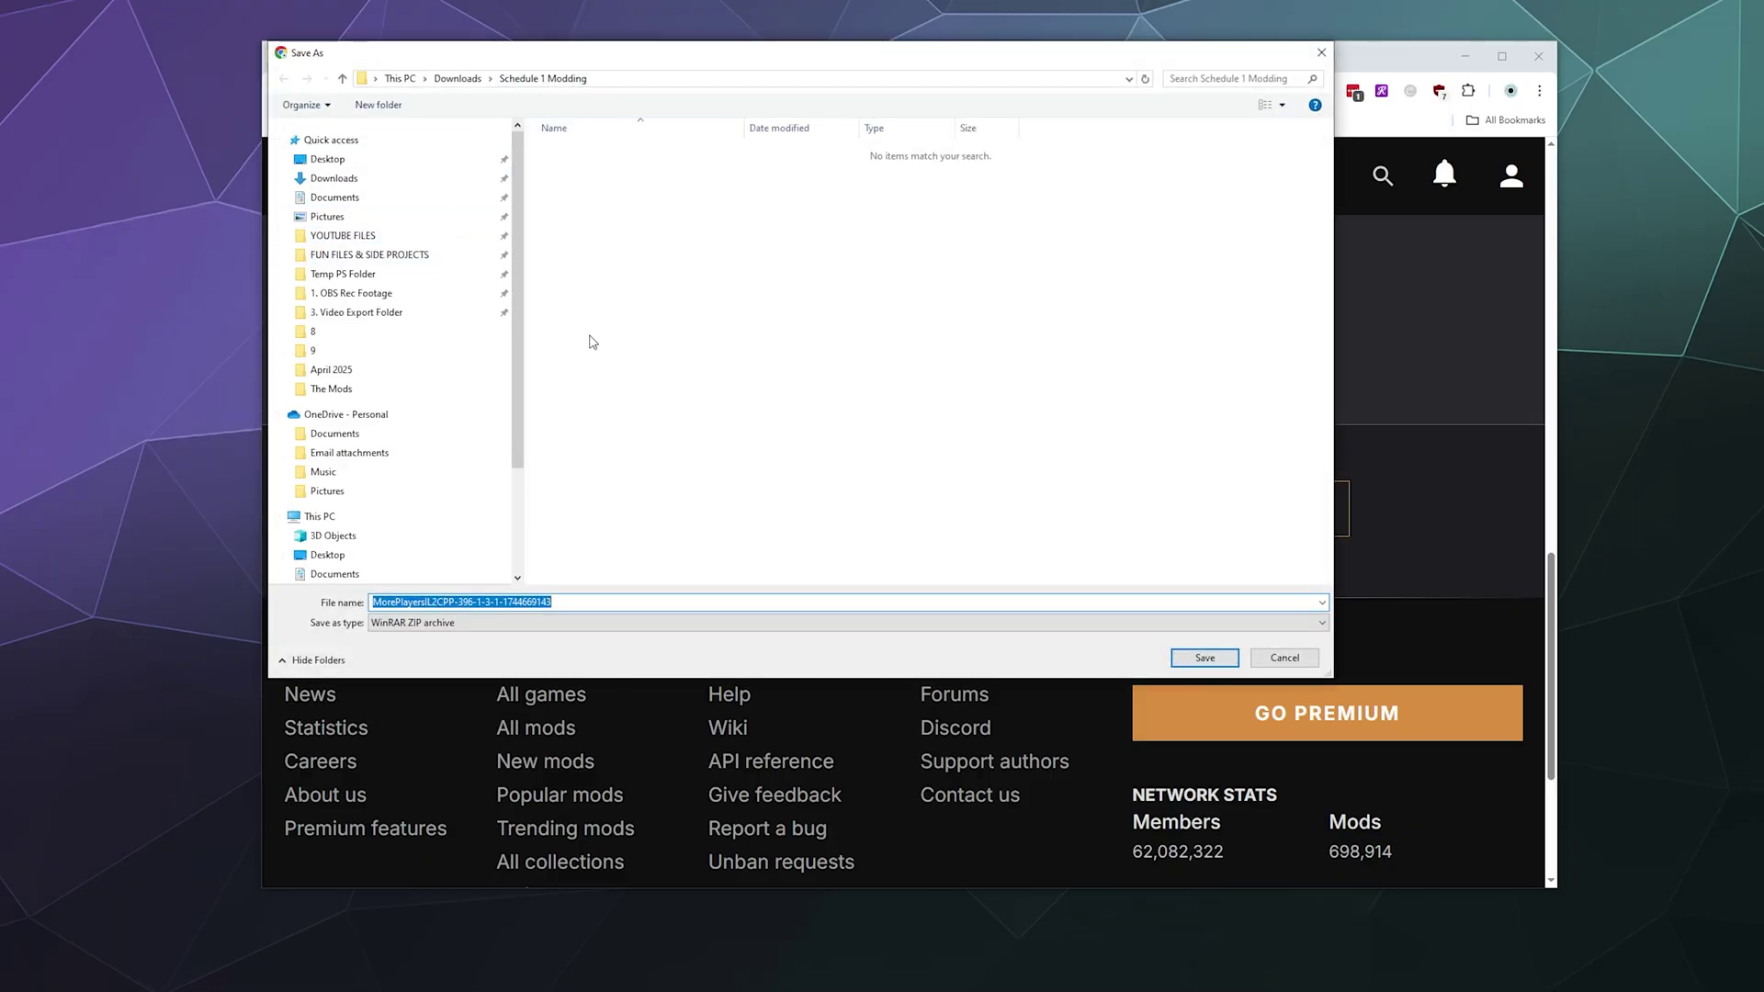
left_click(1202, 658)
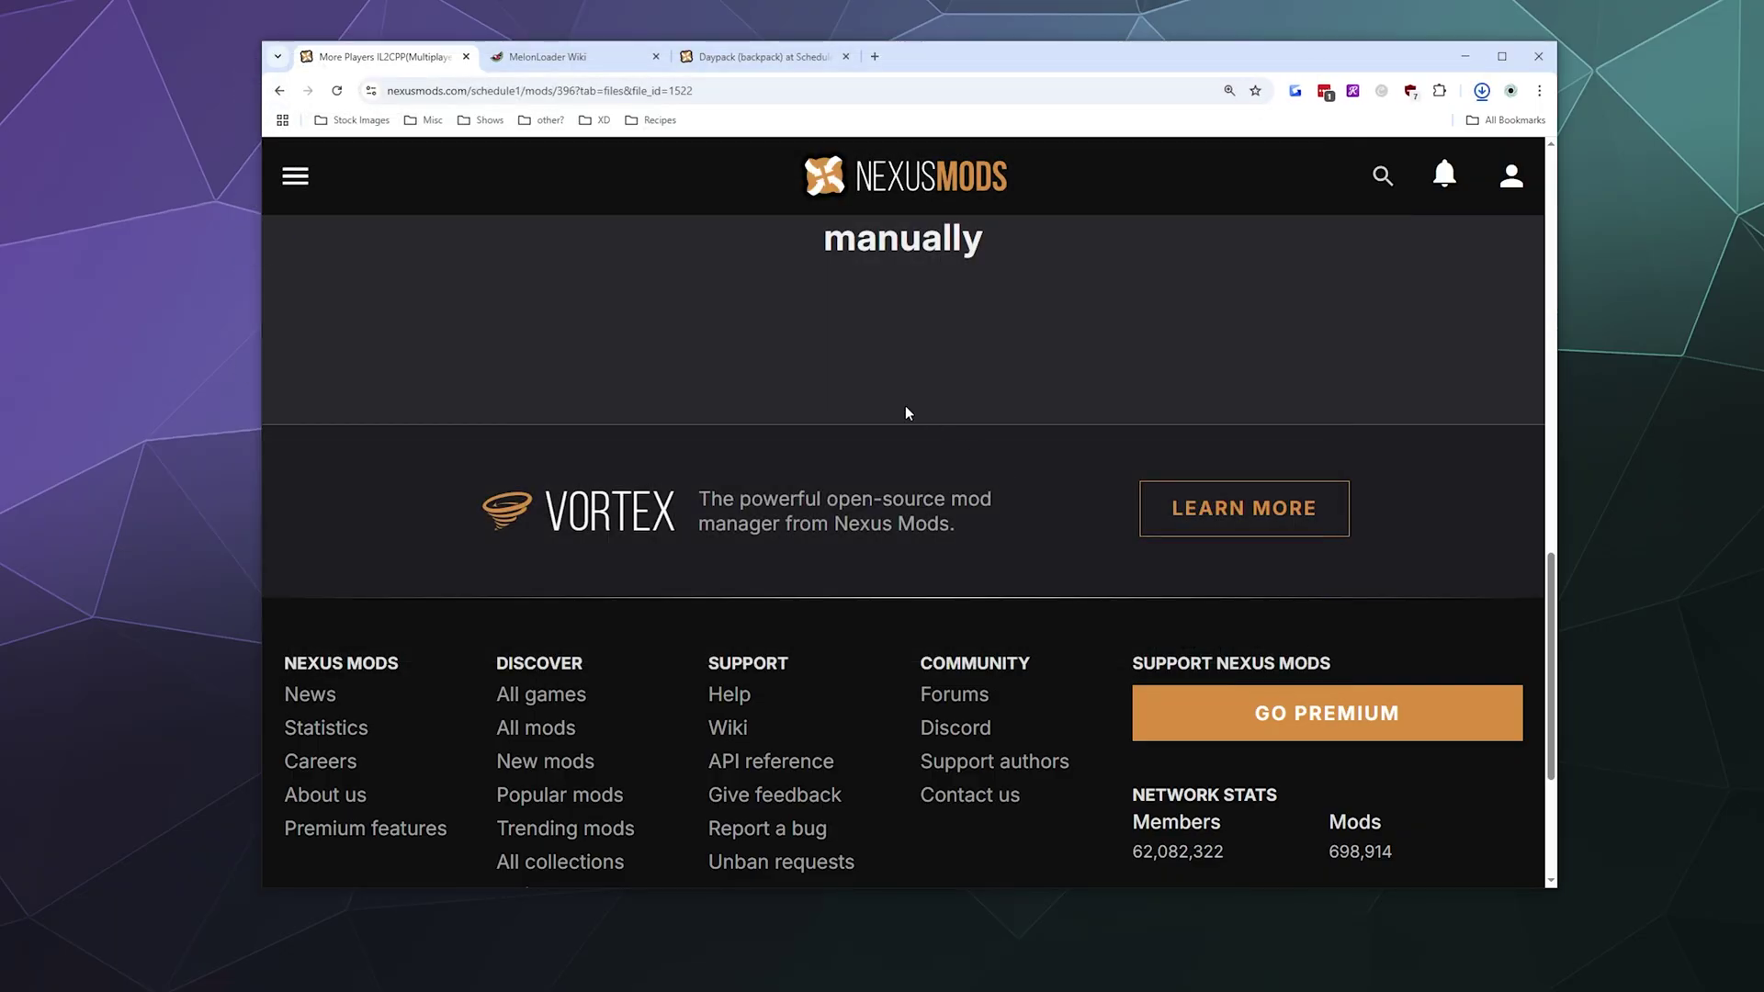
left_click(570, 57)
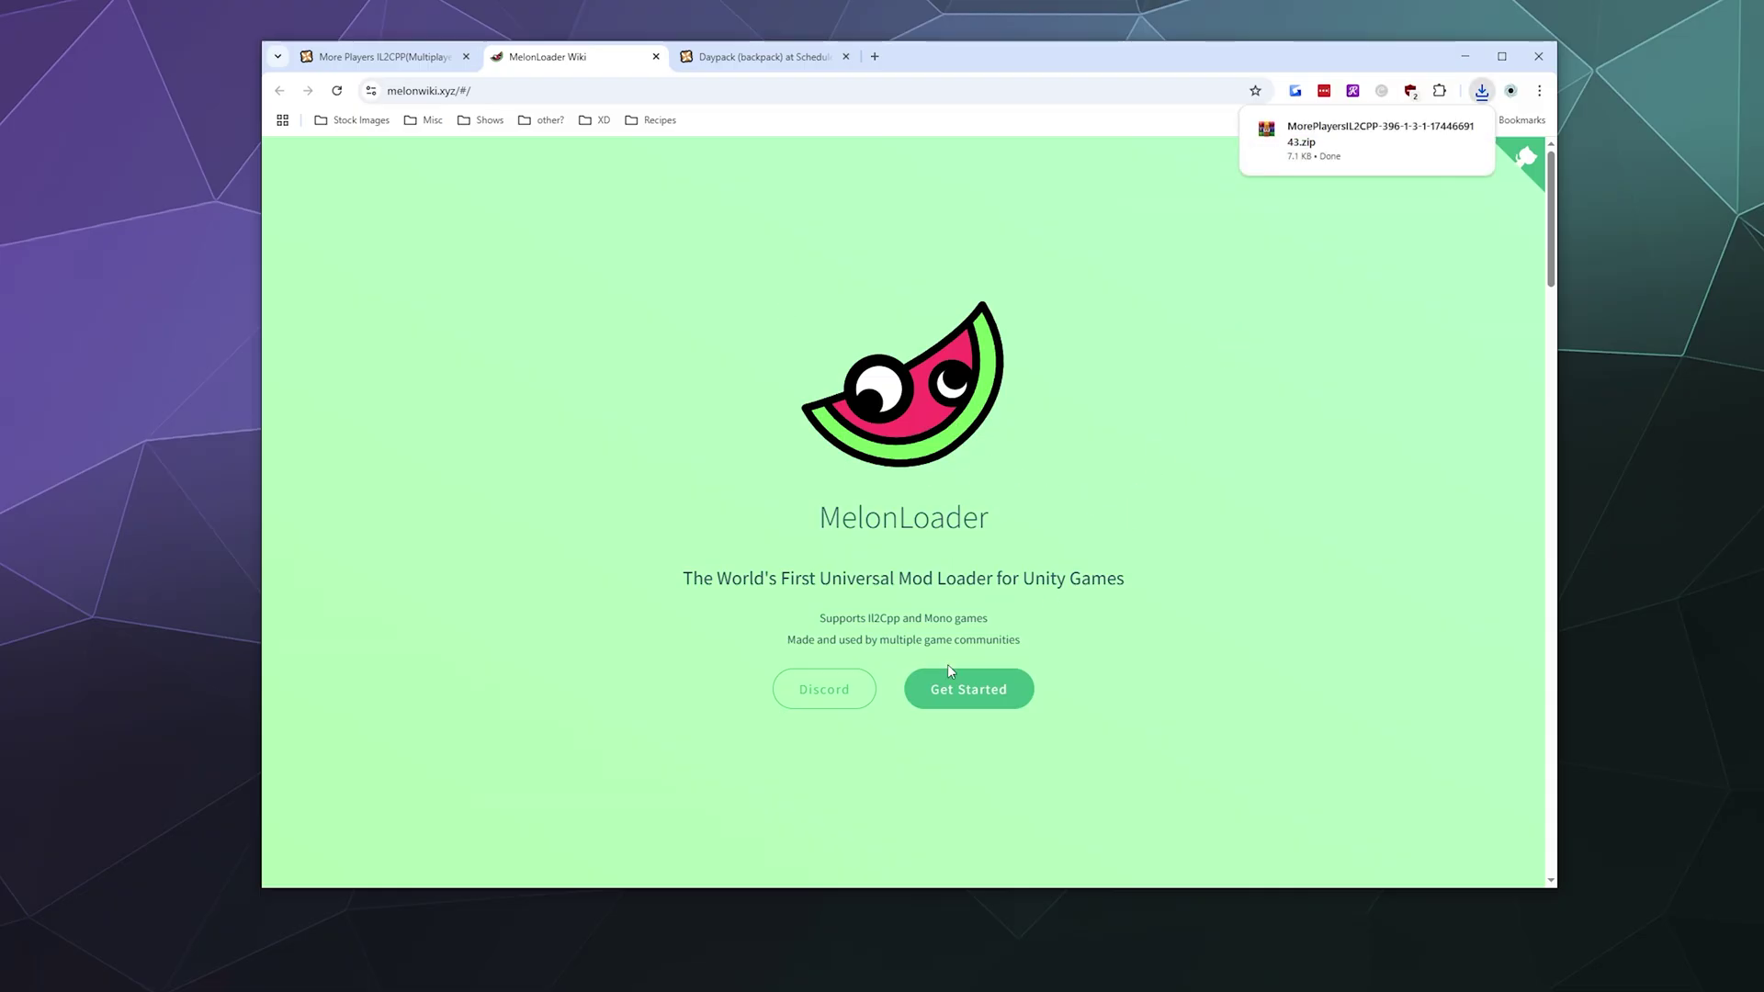
- From Get Started, save the latest Windows MelonLoader.Installer (21,070 KB) into Schedule 1 Modding
left_click(968, 689)
scroll(669, 297, "down", 2)
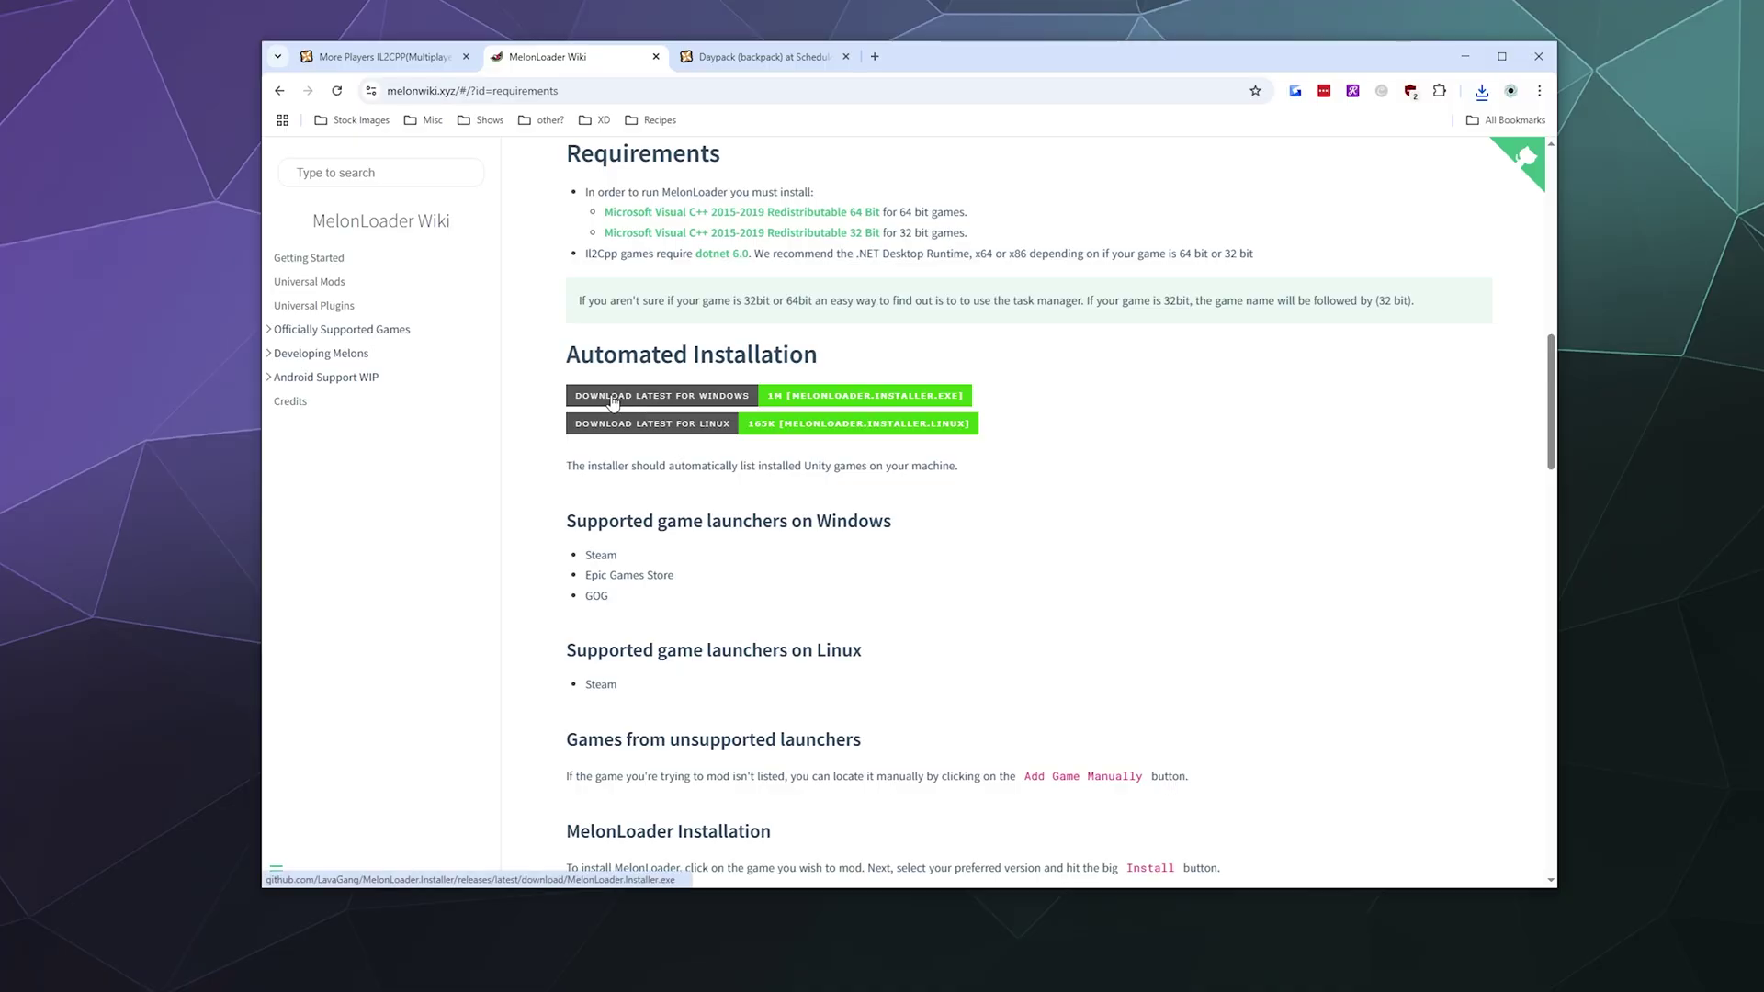
left_click(788, 397)
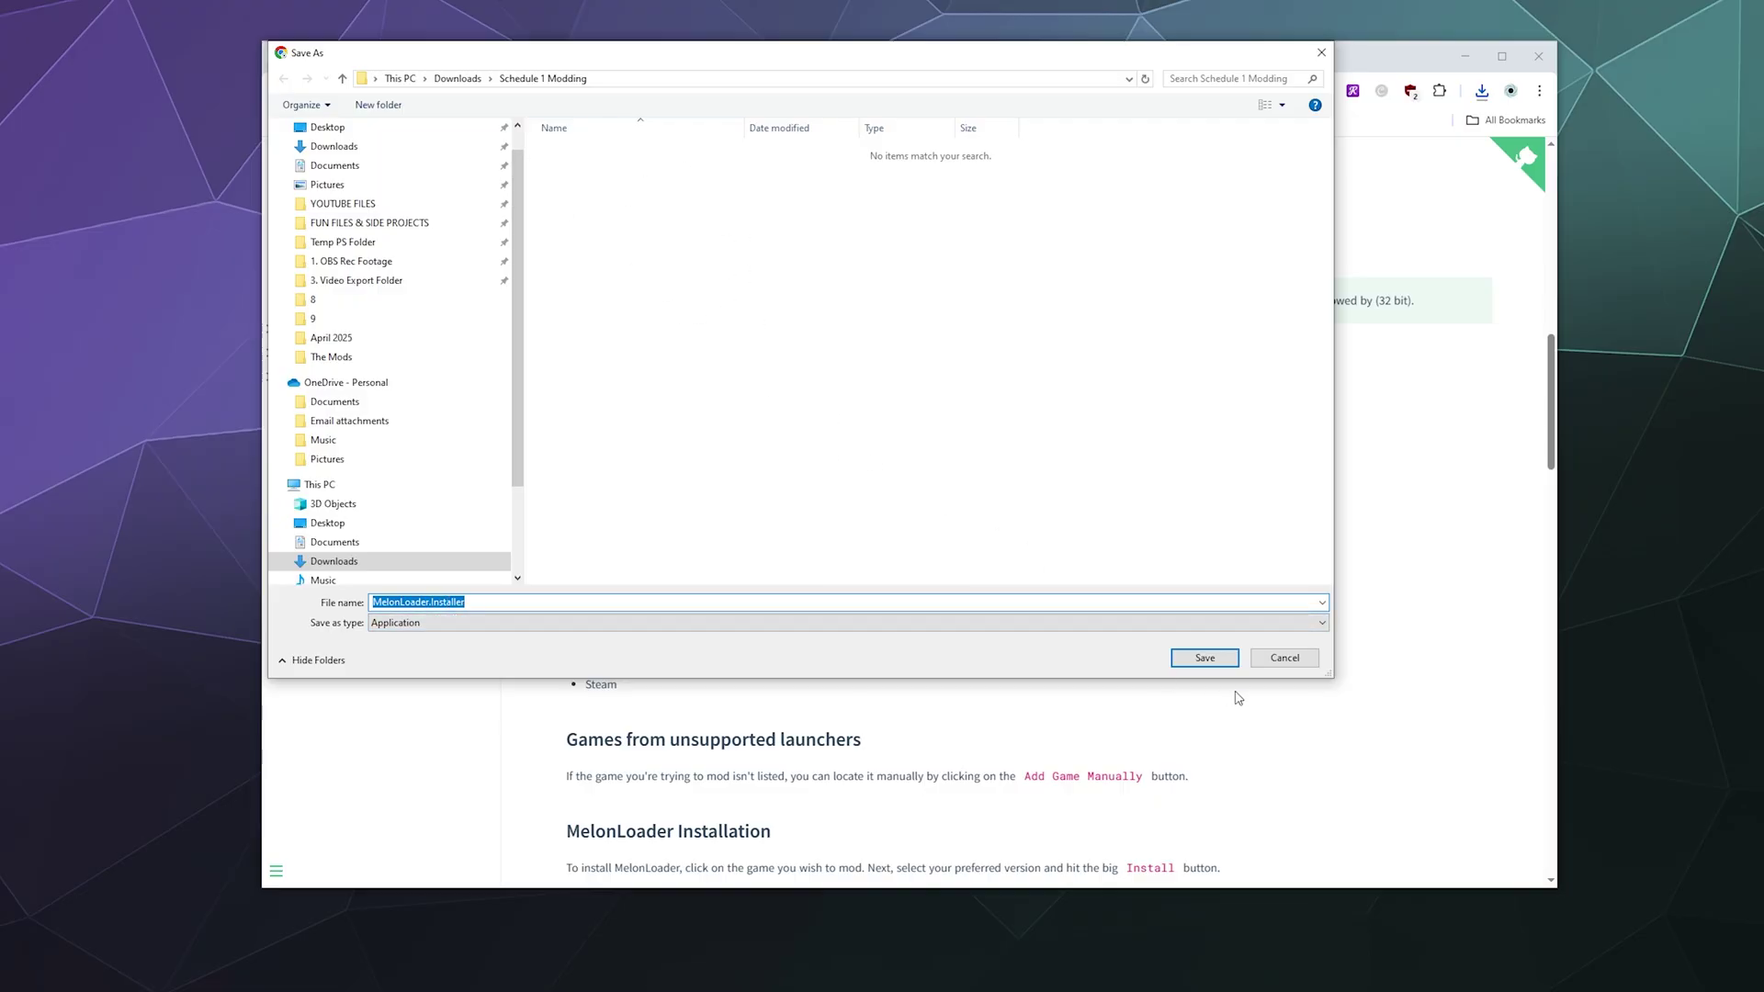
left_click(1234, 664)
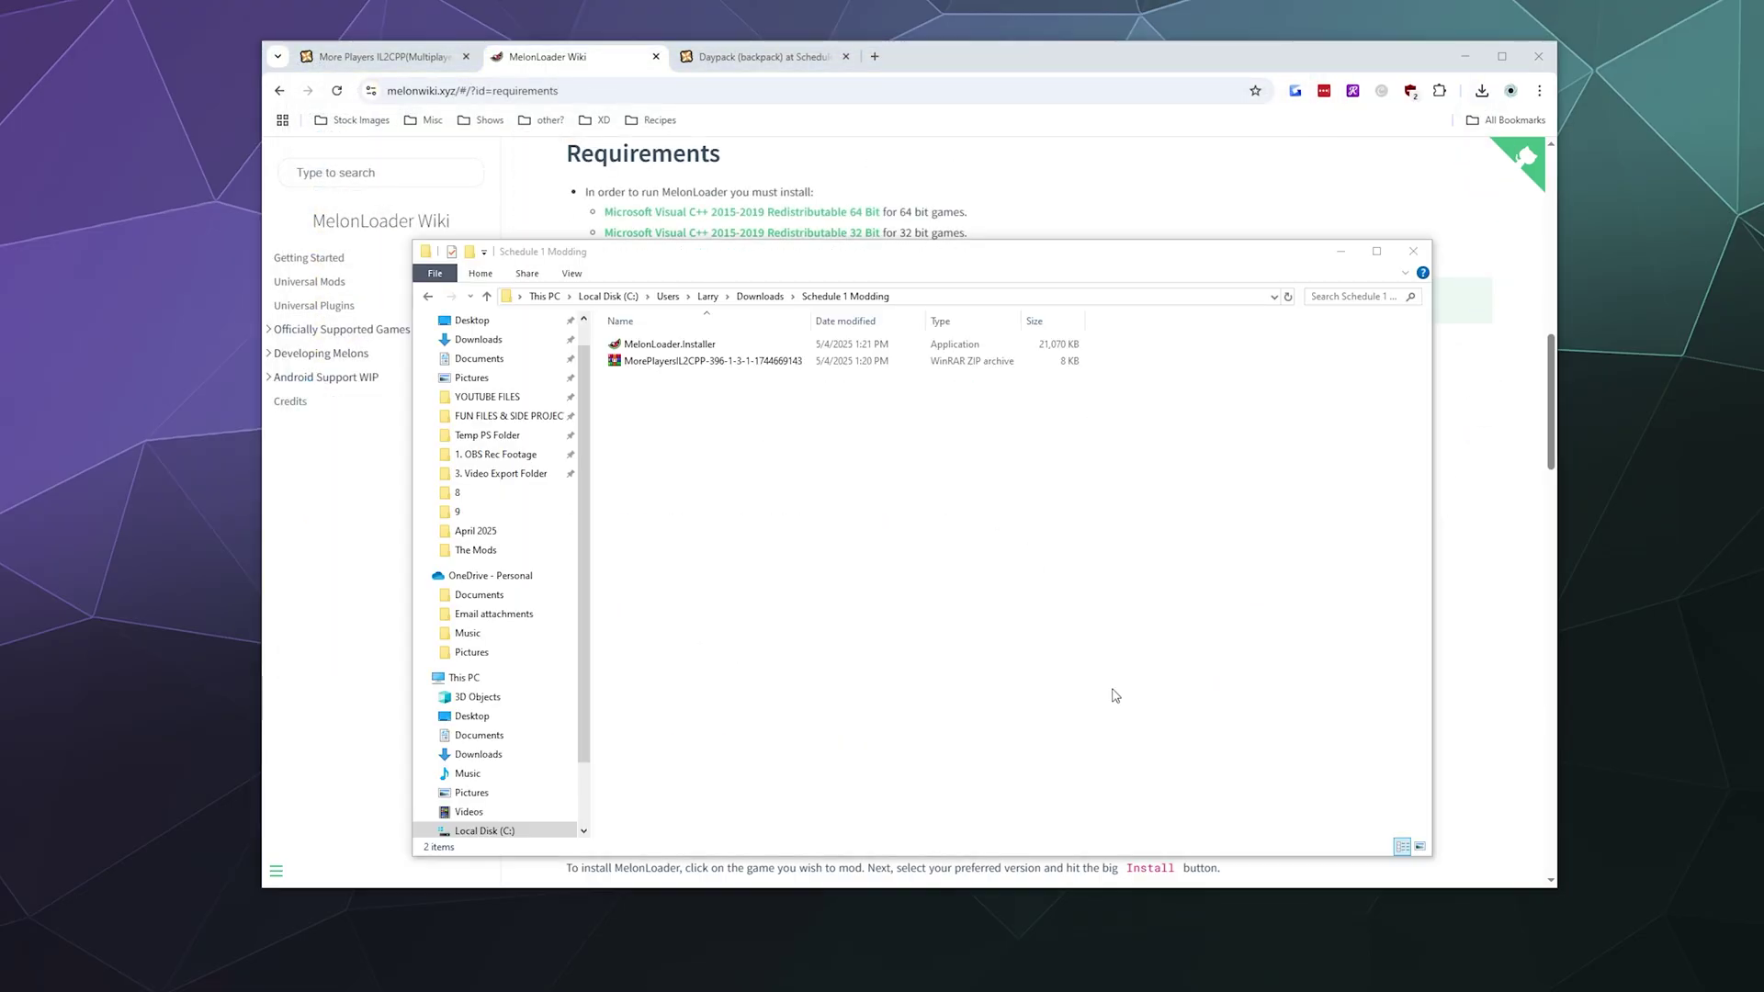
- Run MelonLoader.Installer from the Schedule 1 Modding folder, accepting the security warning
left_click(825, 477)
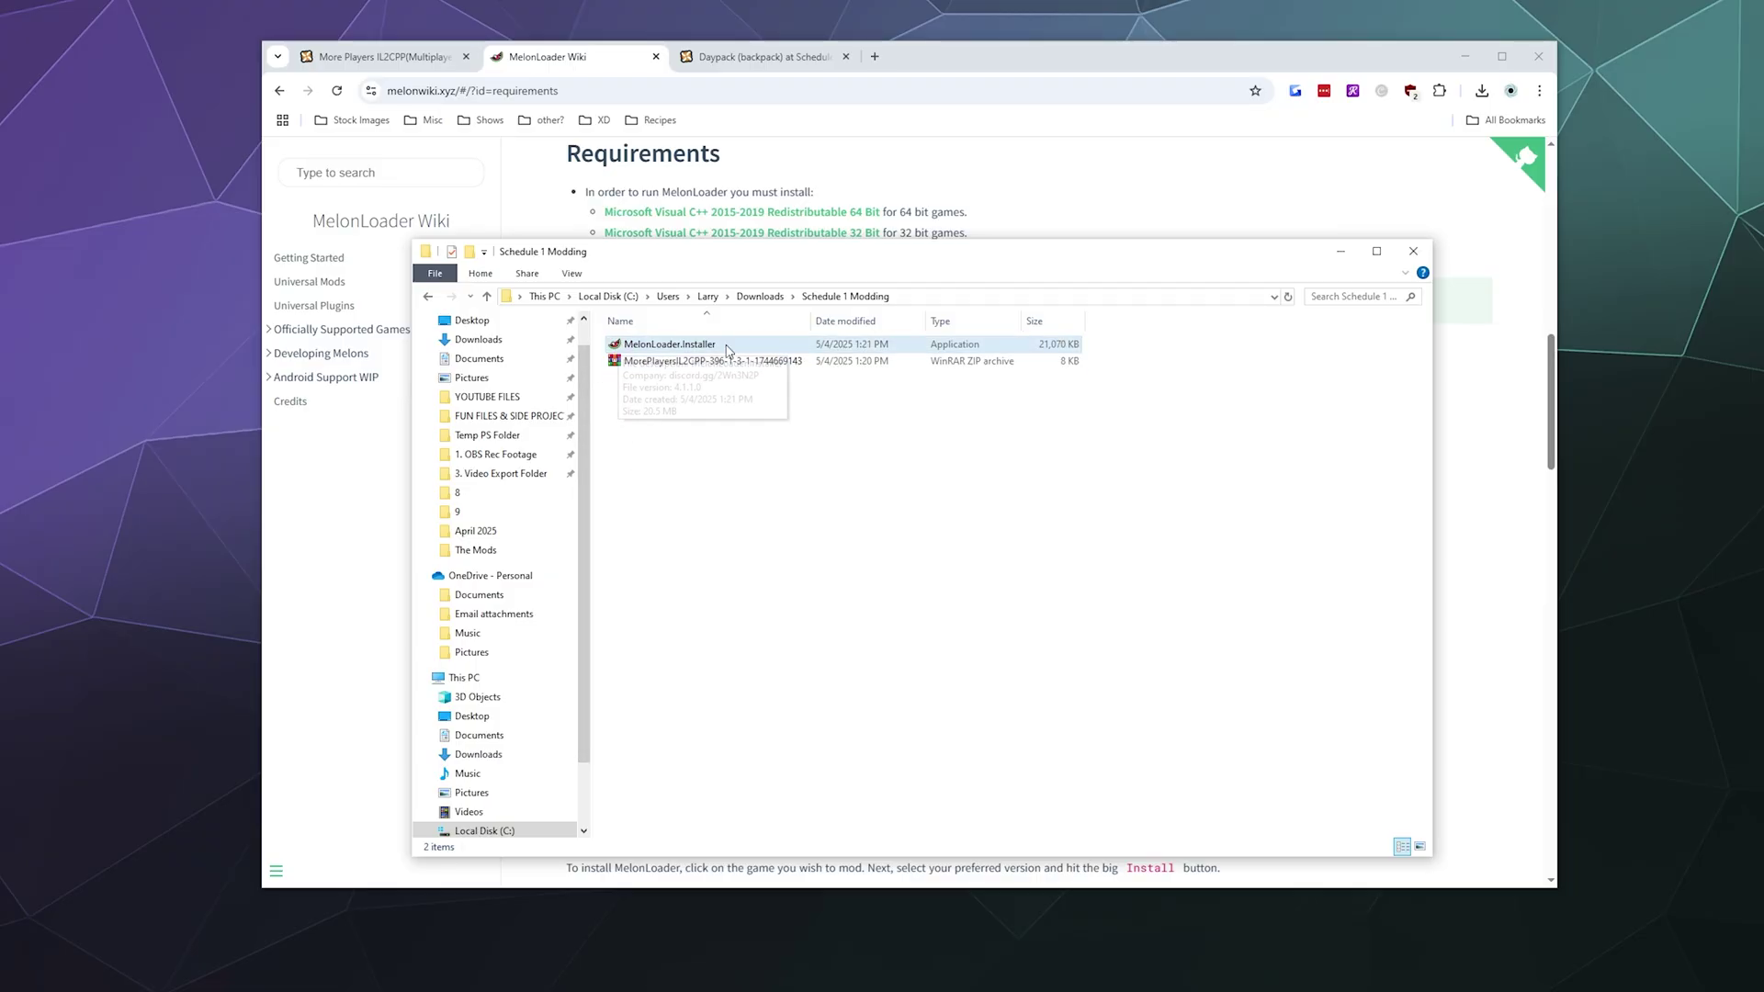
double_click(639, 346)
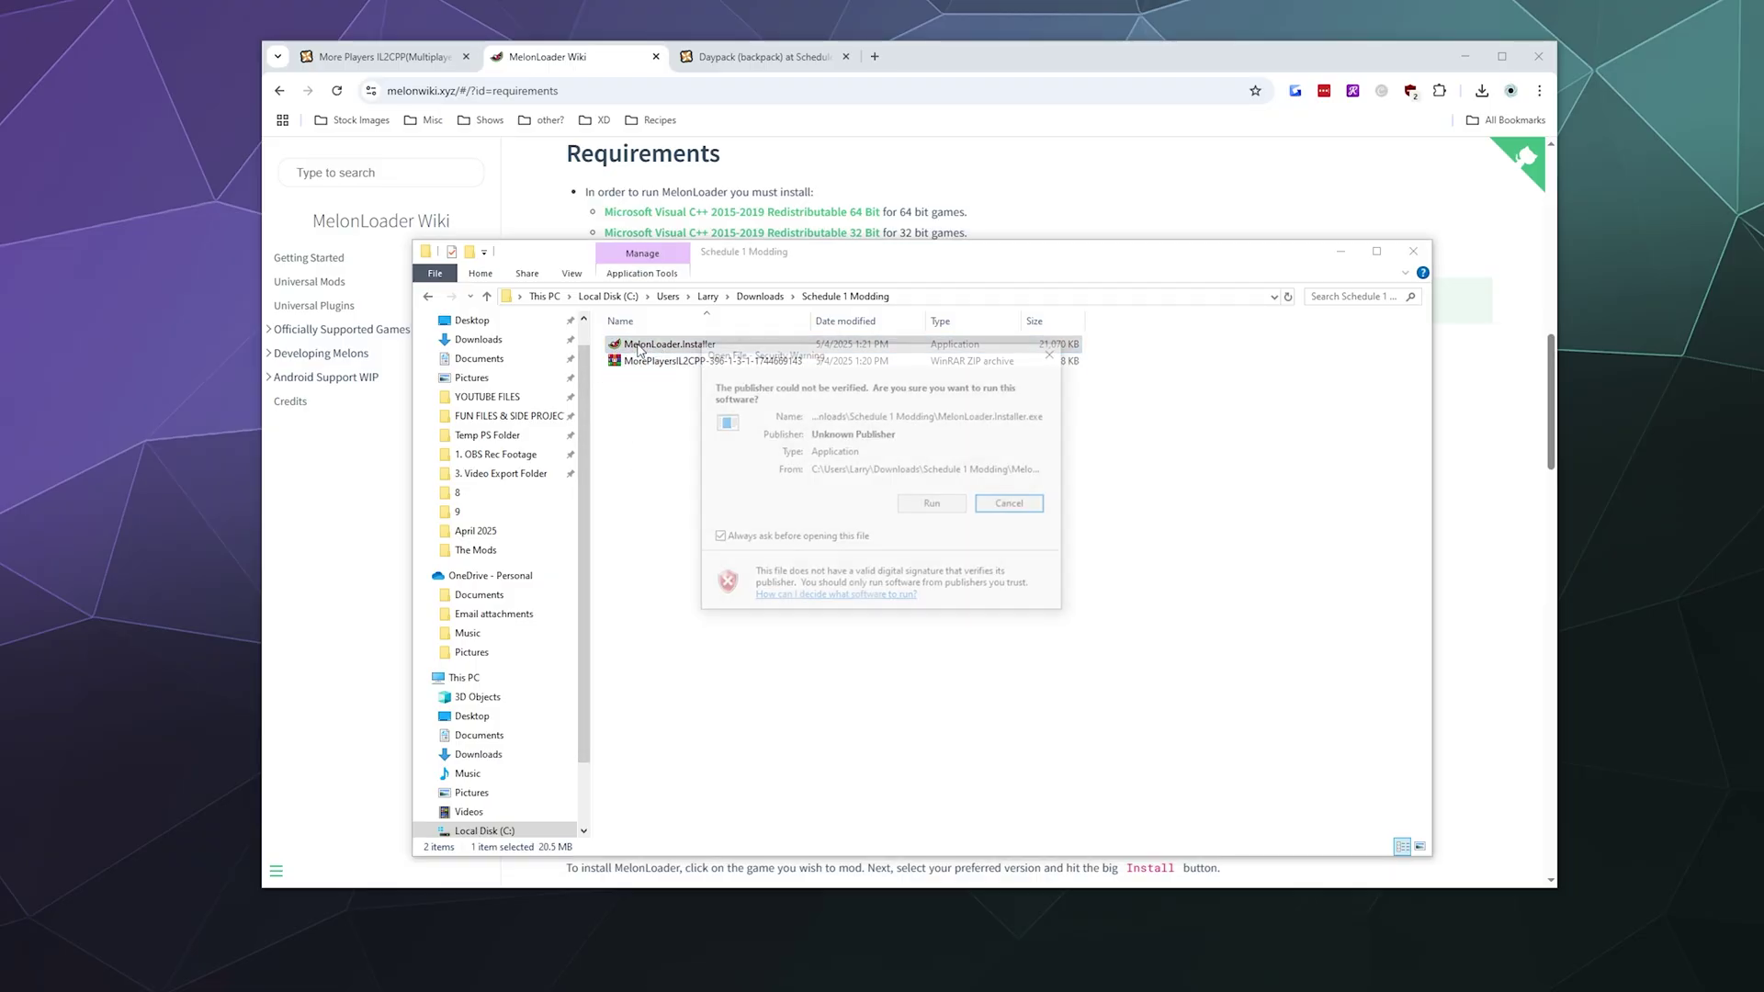
left_click(923, 511)
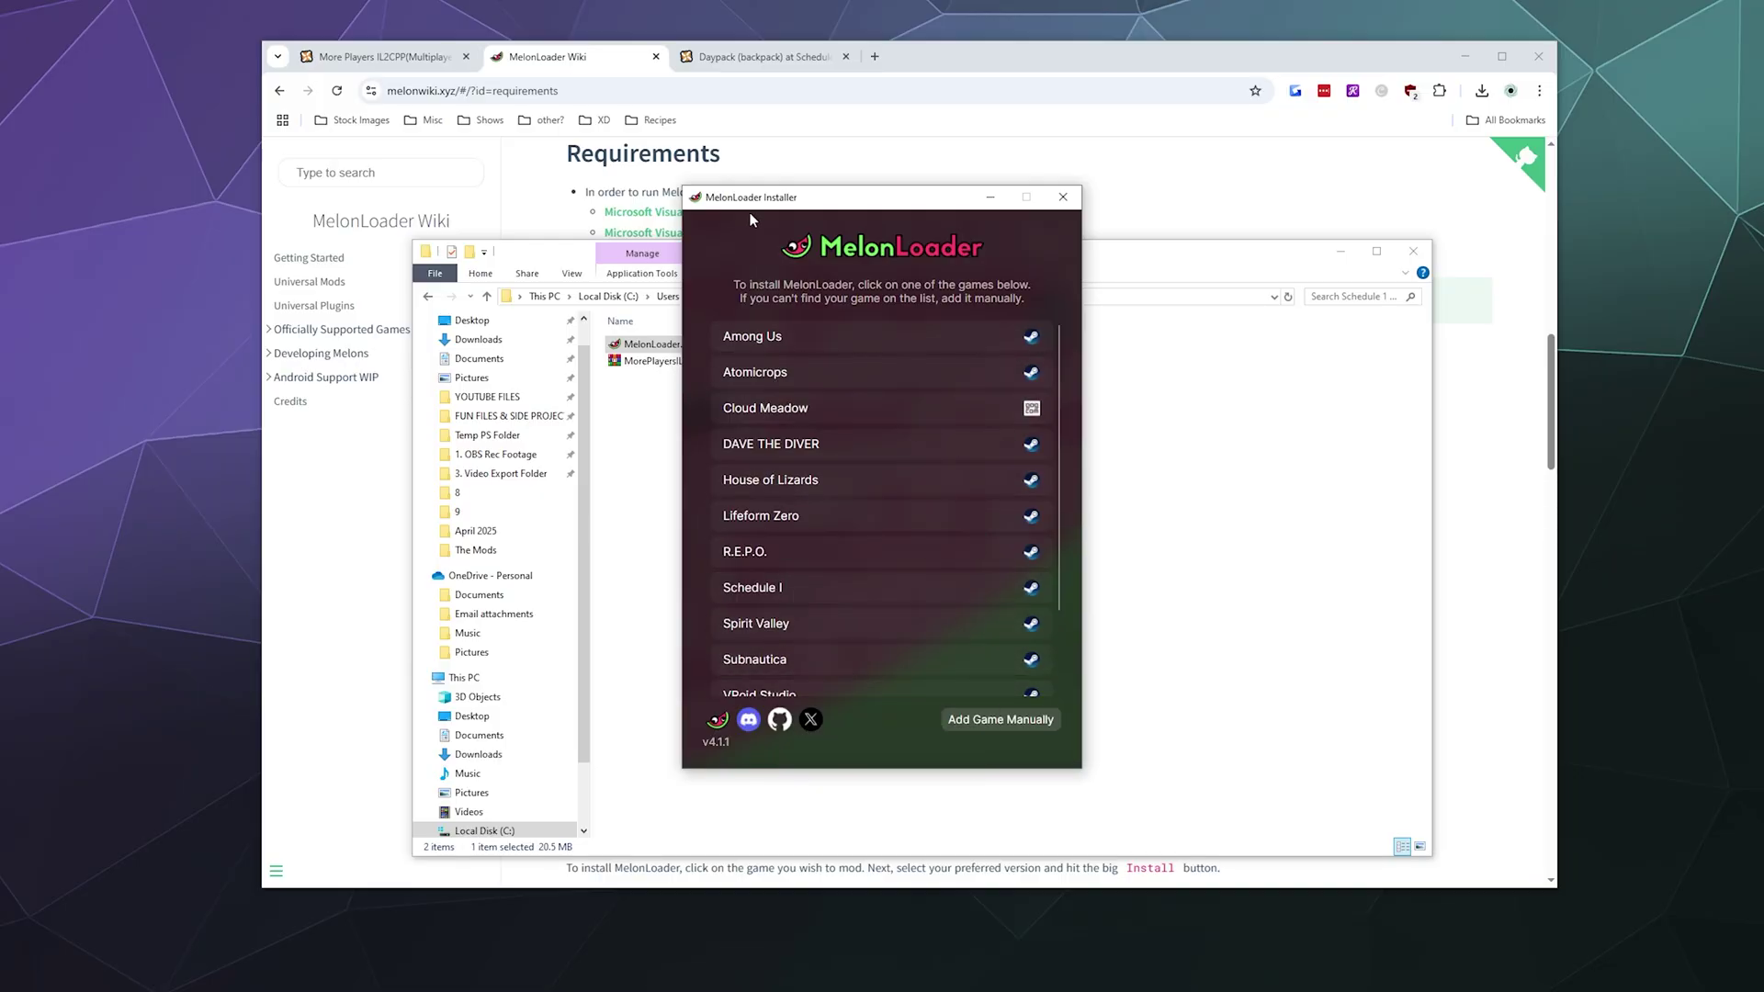
- Install MelonLoader v0.7.0 for Schedule I, dismiss the success message, and close the installer
scroll(762, 478, "down", 3)
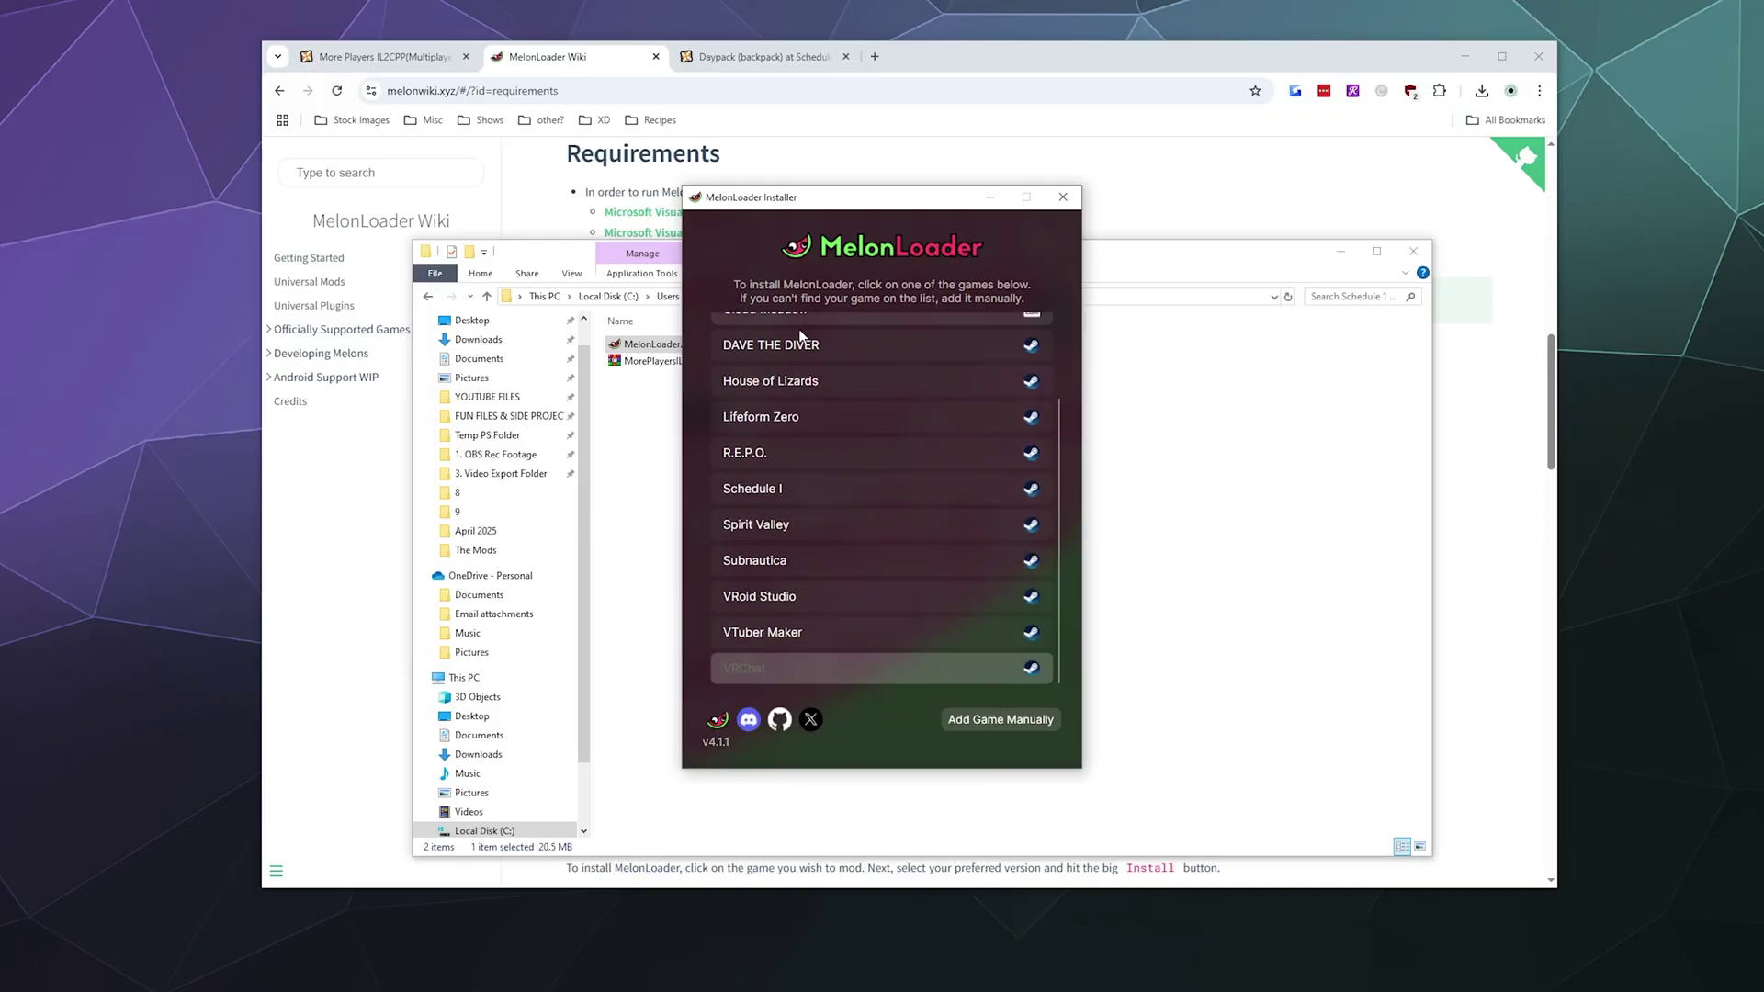
left_click(761, 496)
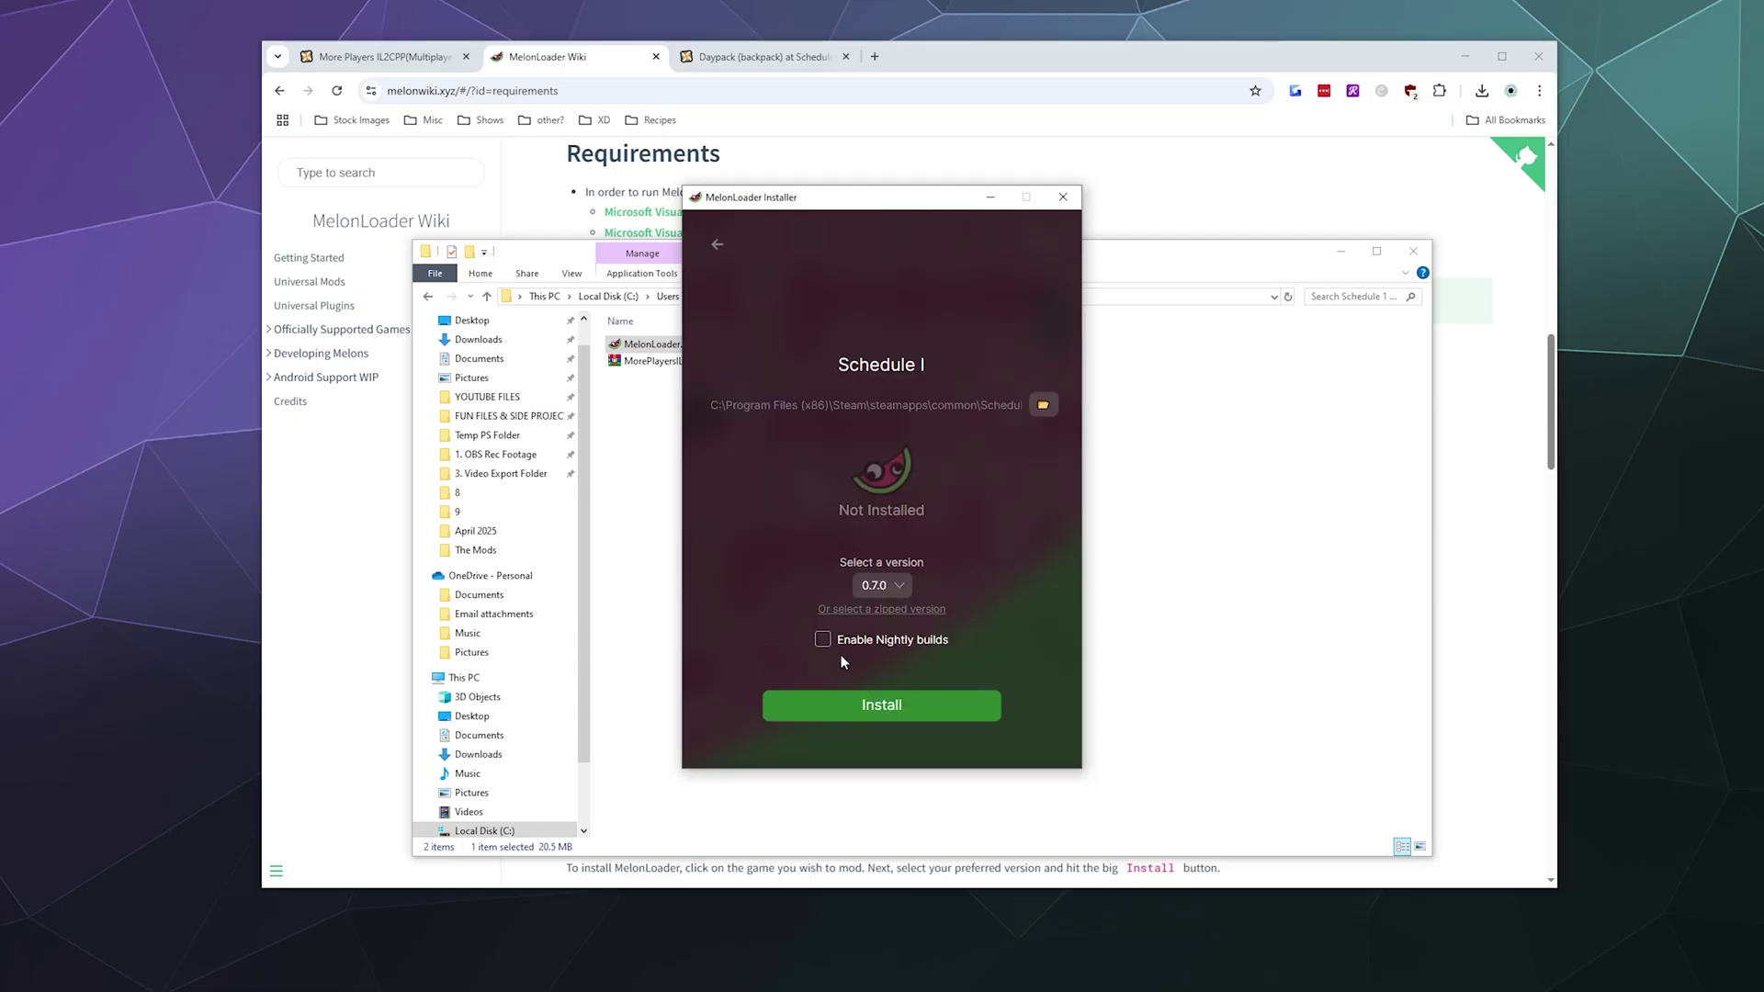
left_click(898, 585)
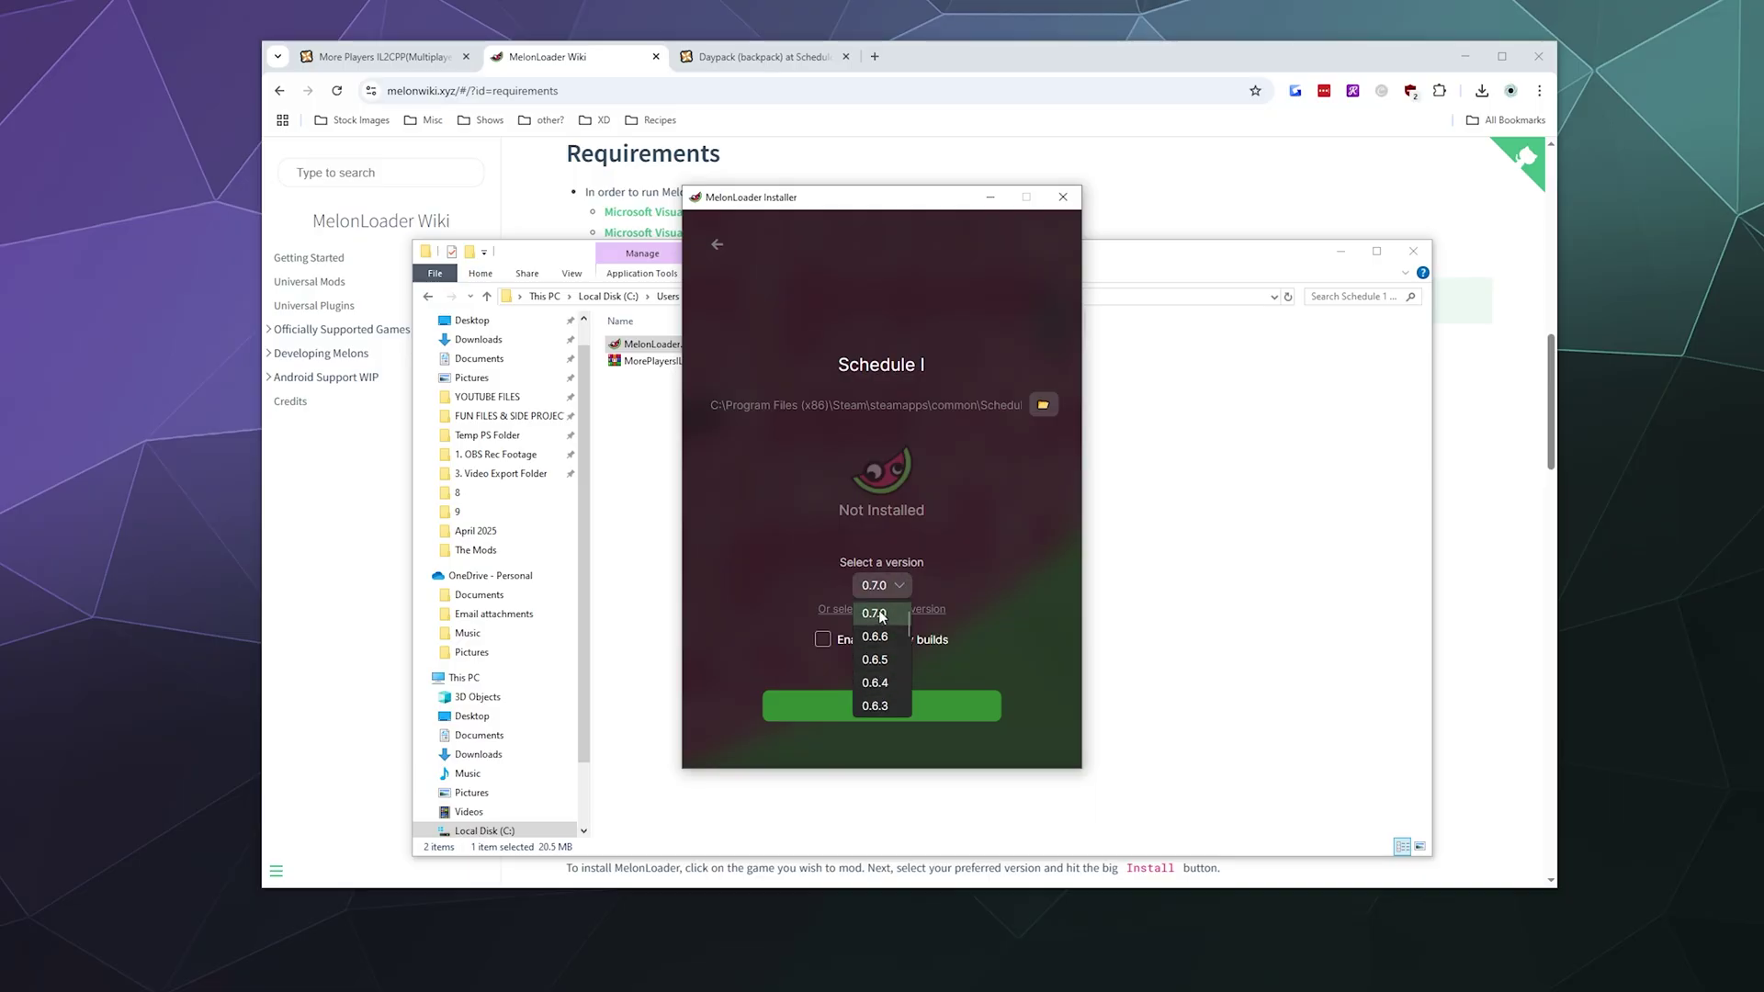
left_click(879, 612)
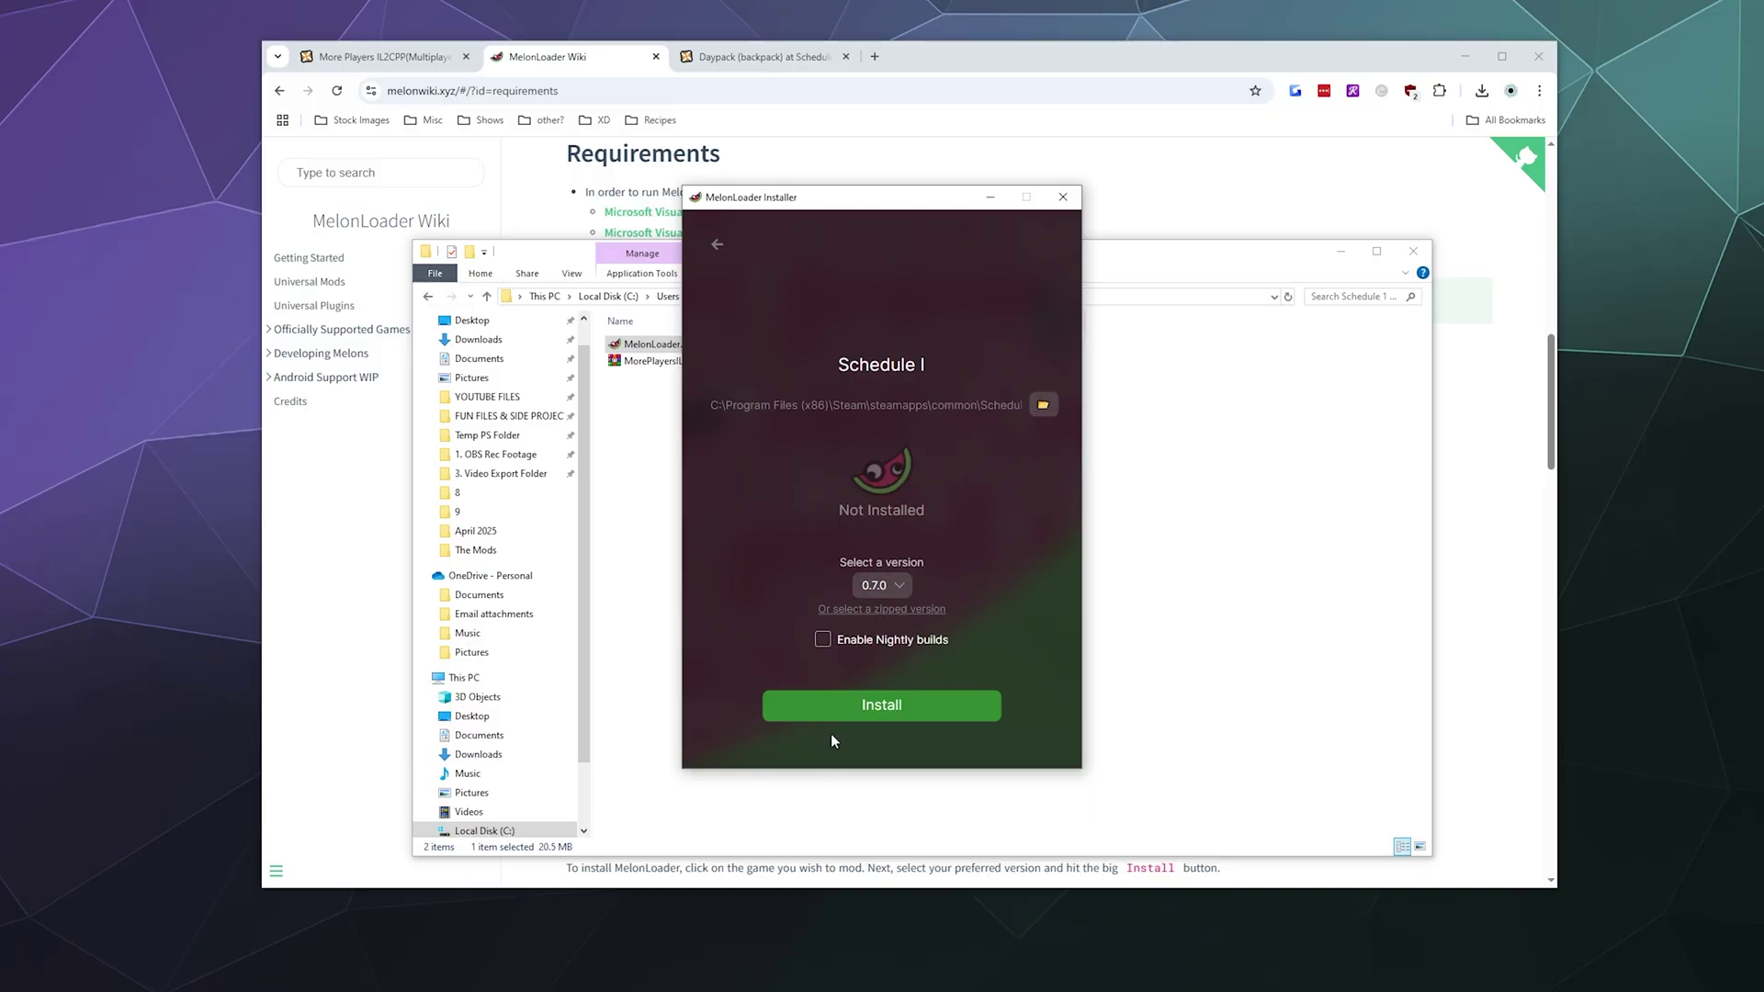
left_click(875, 716)
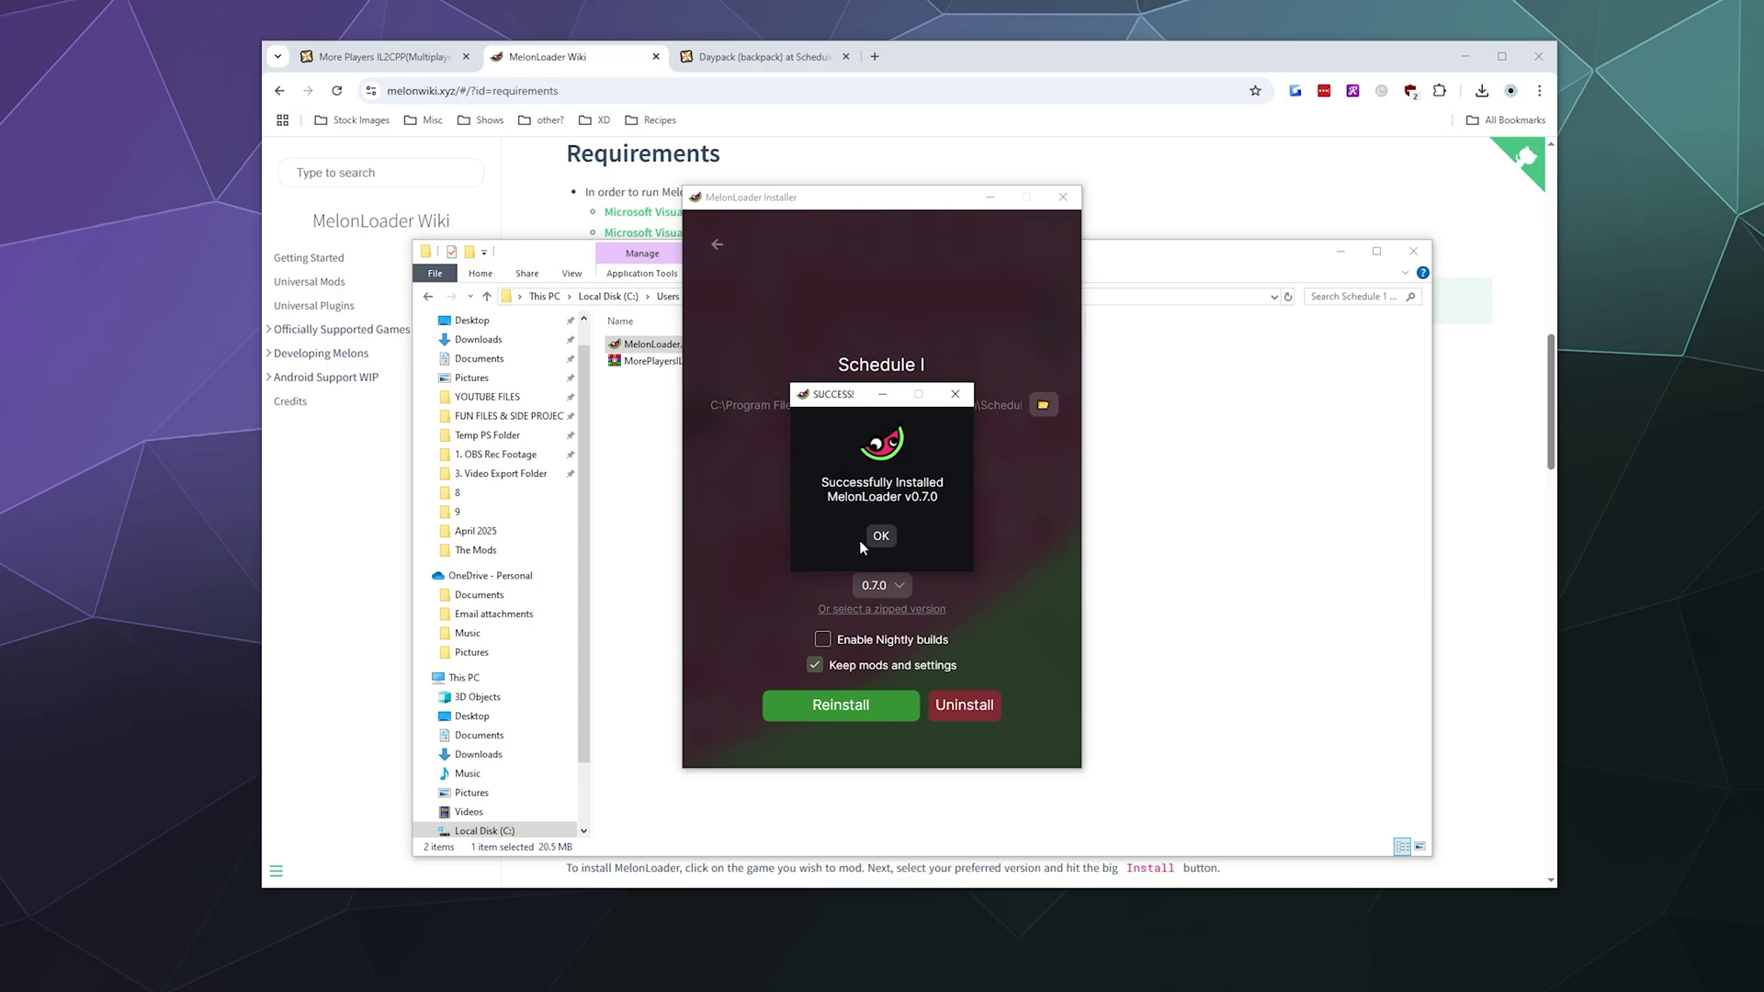
left_click(882, 536)
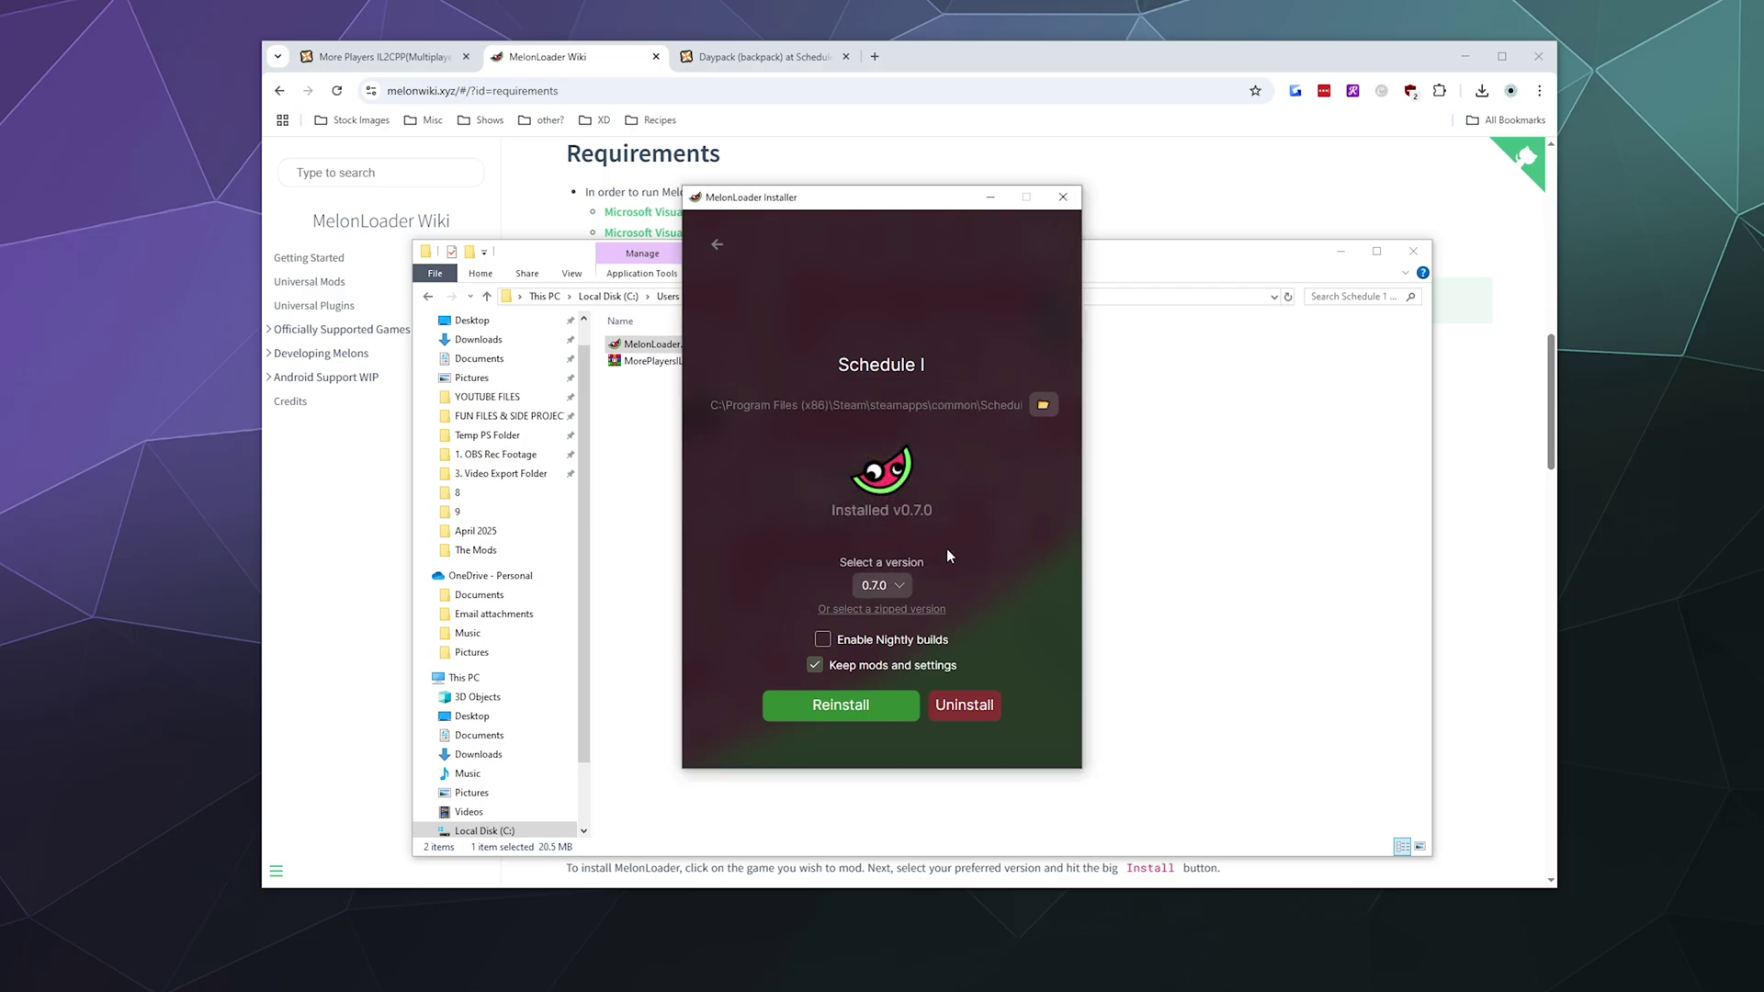
left_click(1063, 196)
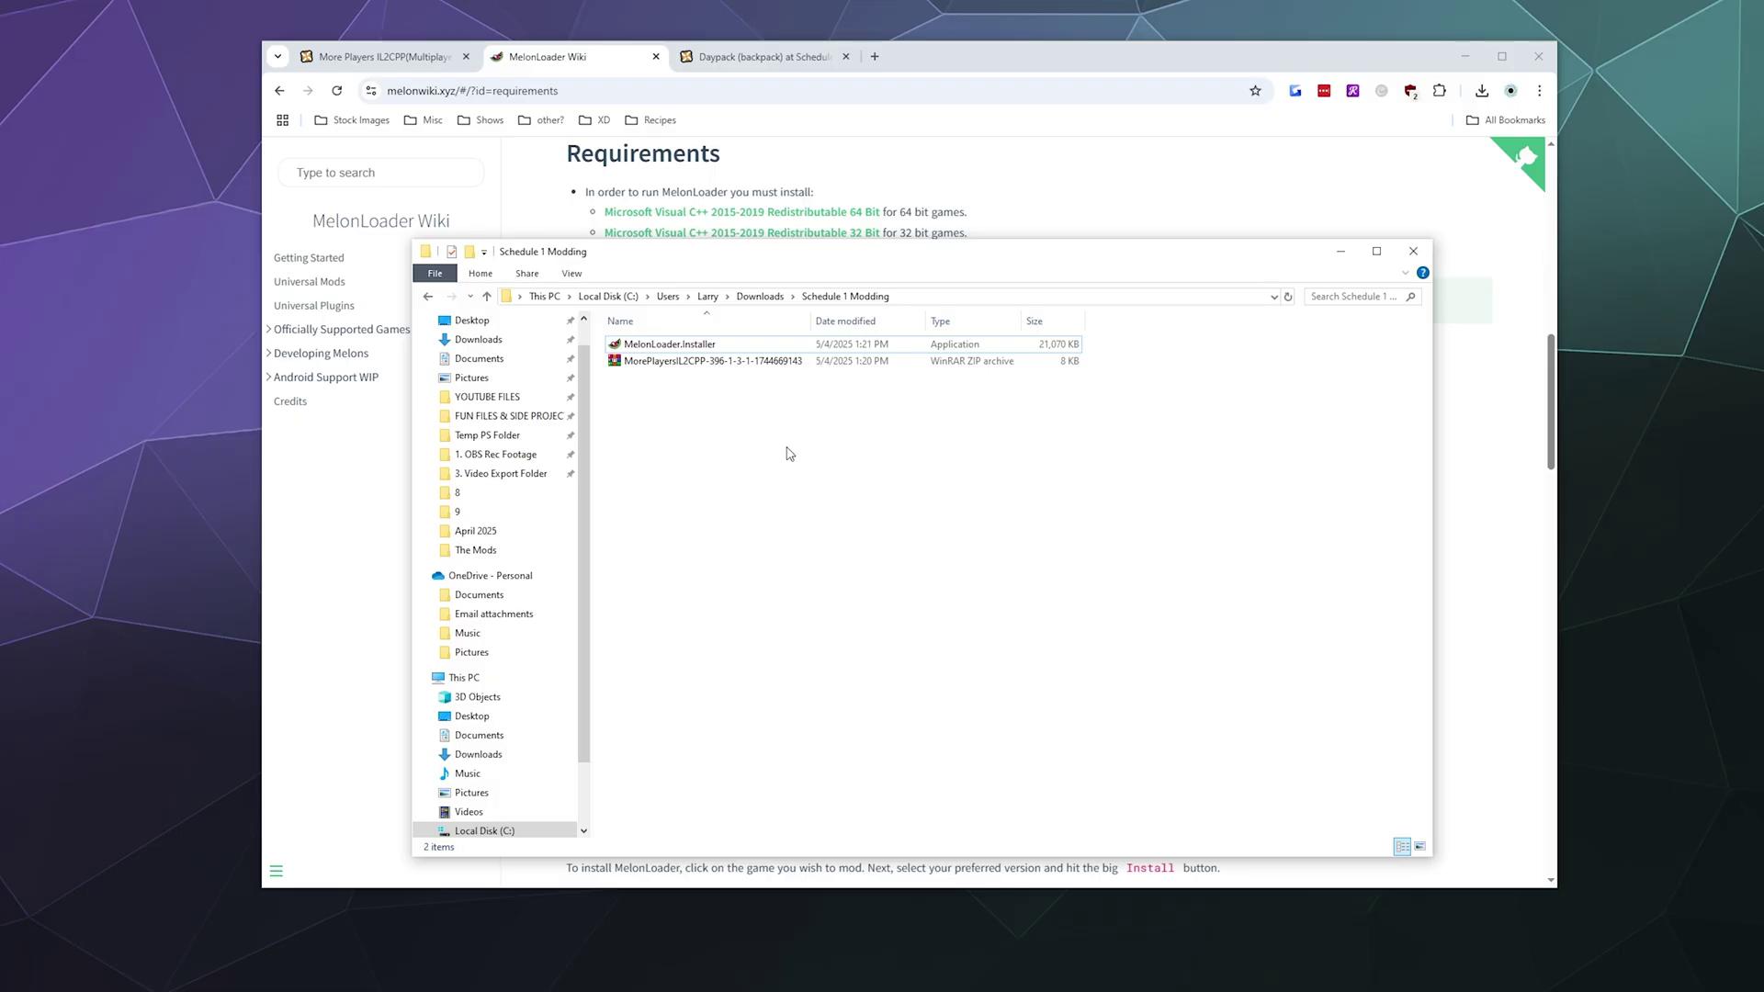
- Relaunch MelonLoader.Installer, allowing it past the security warning
double_click(708, 352)
left_click(993, 512)
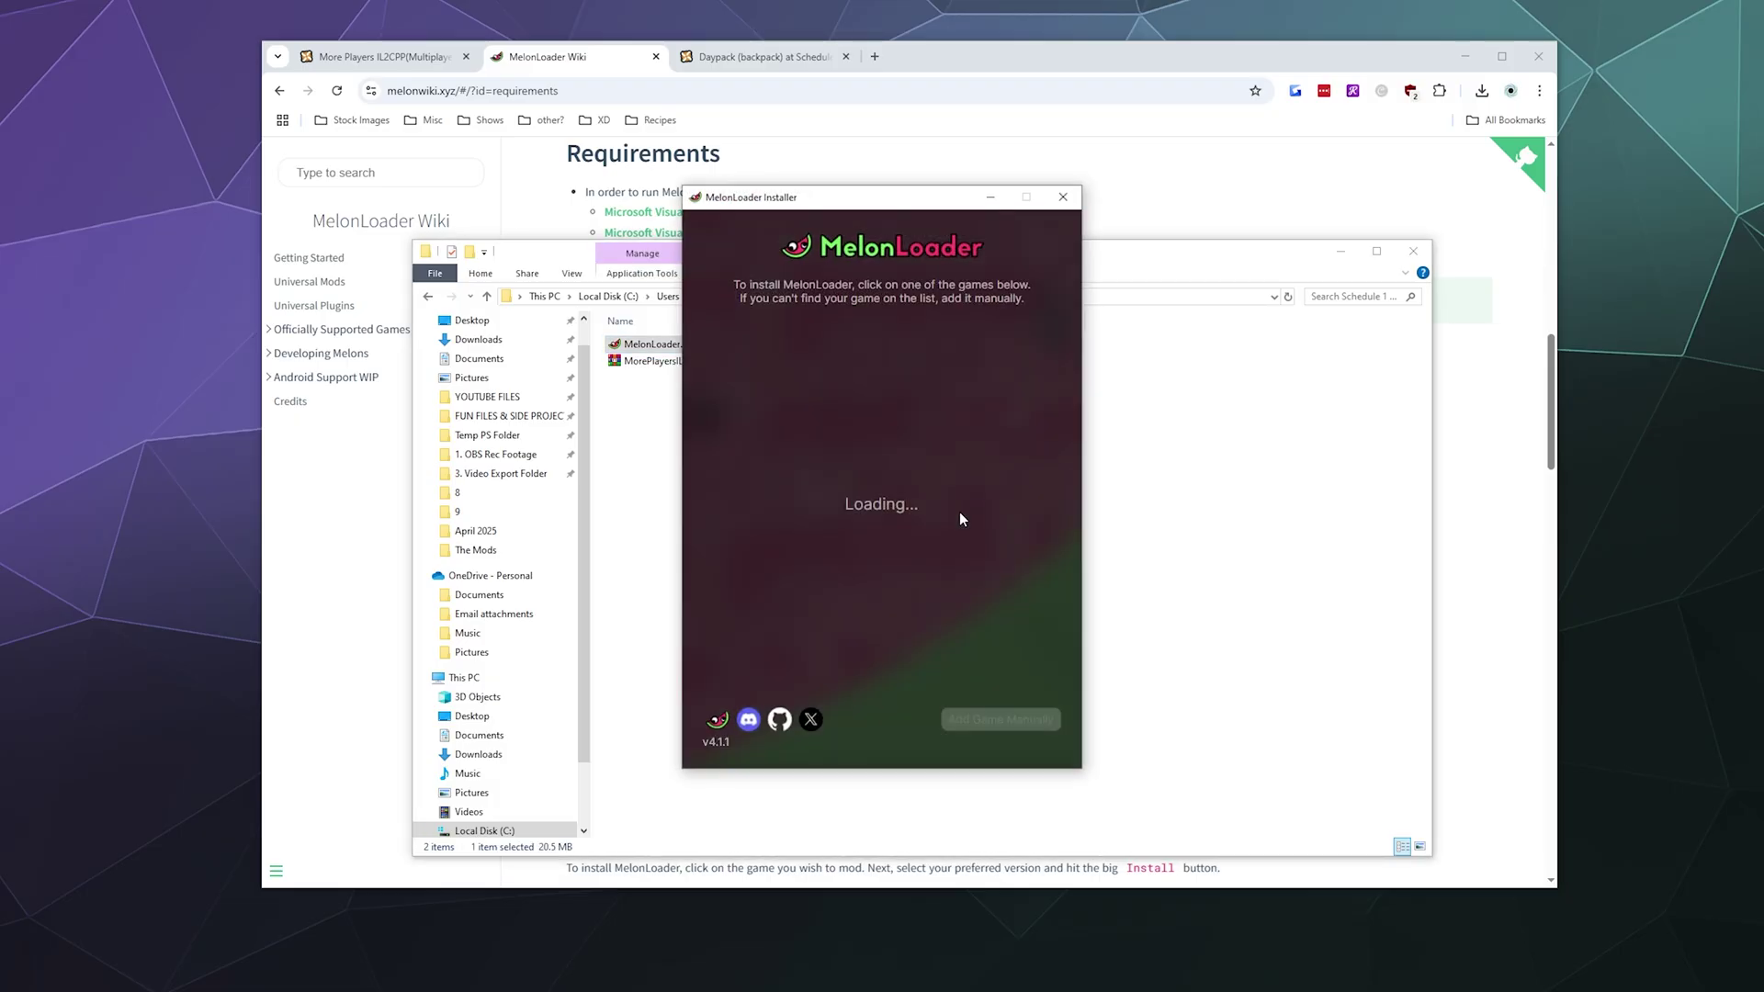
scroll(931, 520, "down", 1)
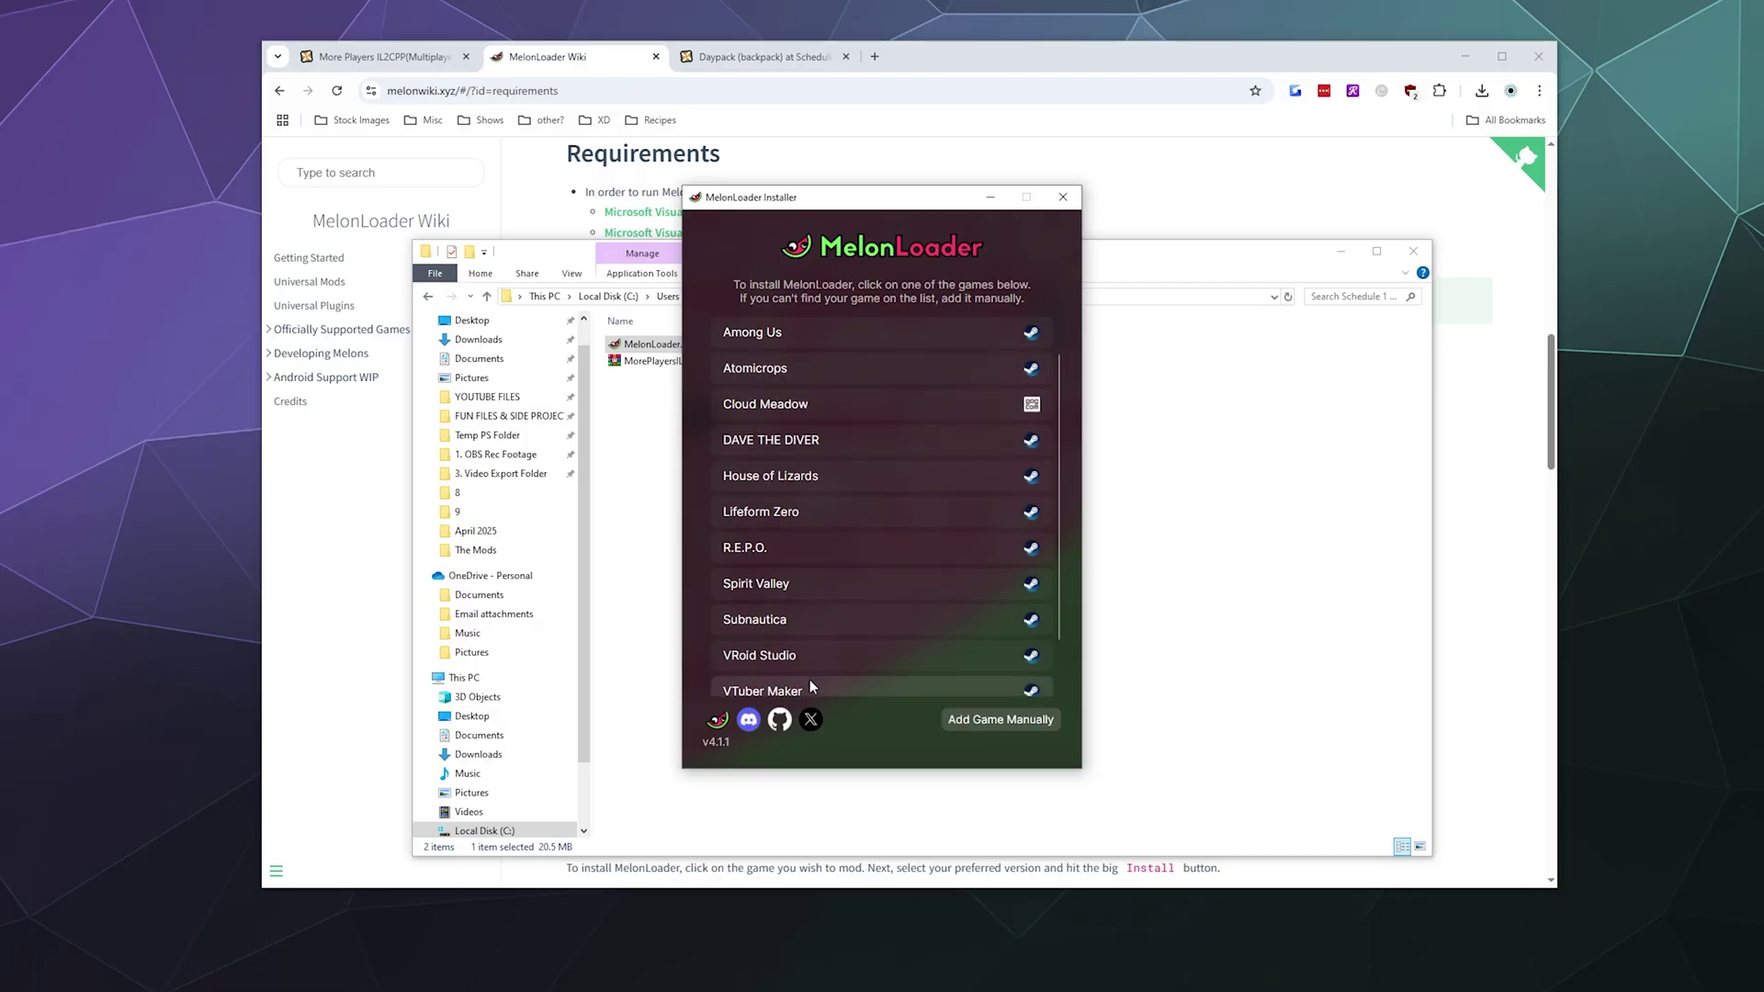
scroll(792, 327, "up", 1)
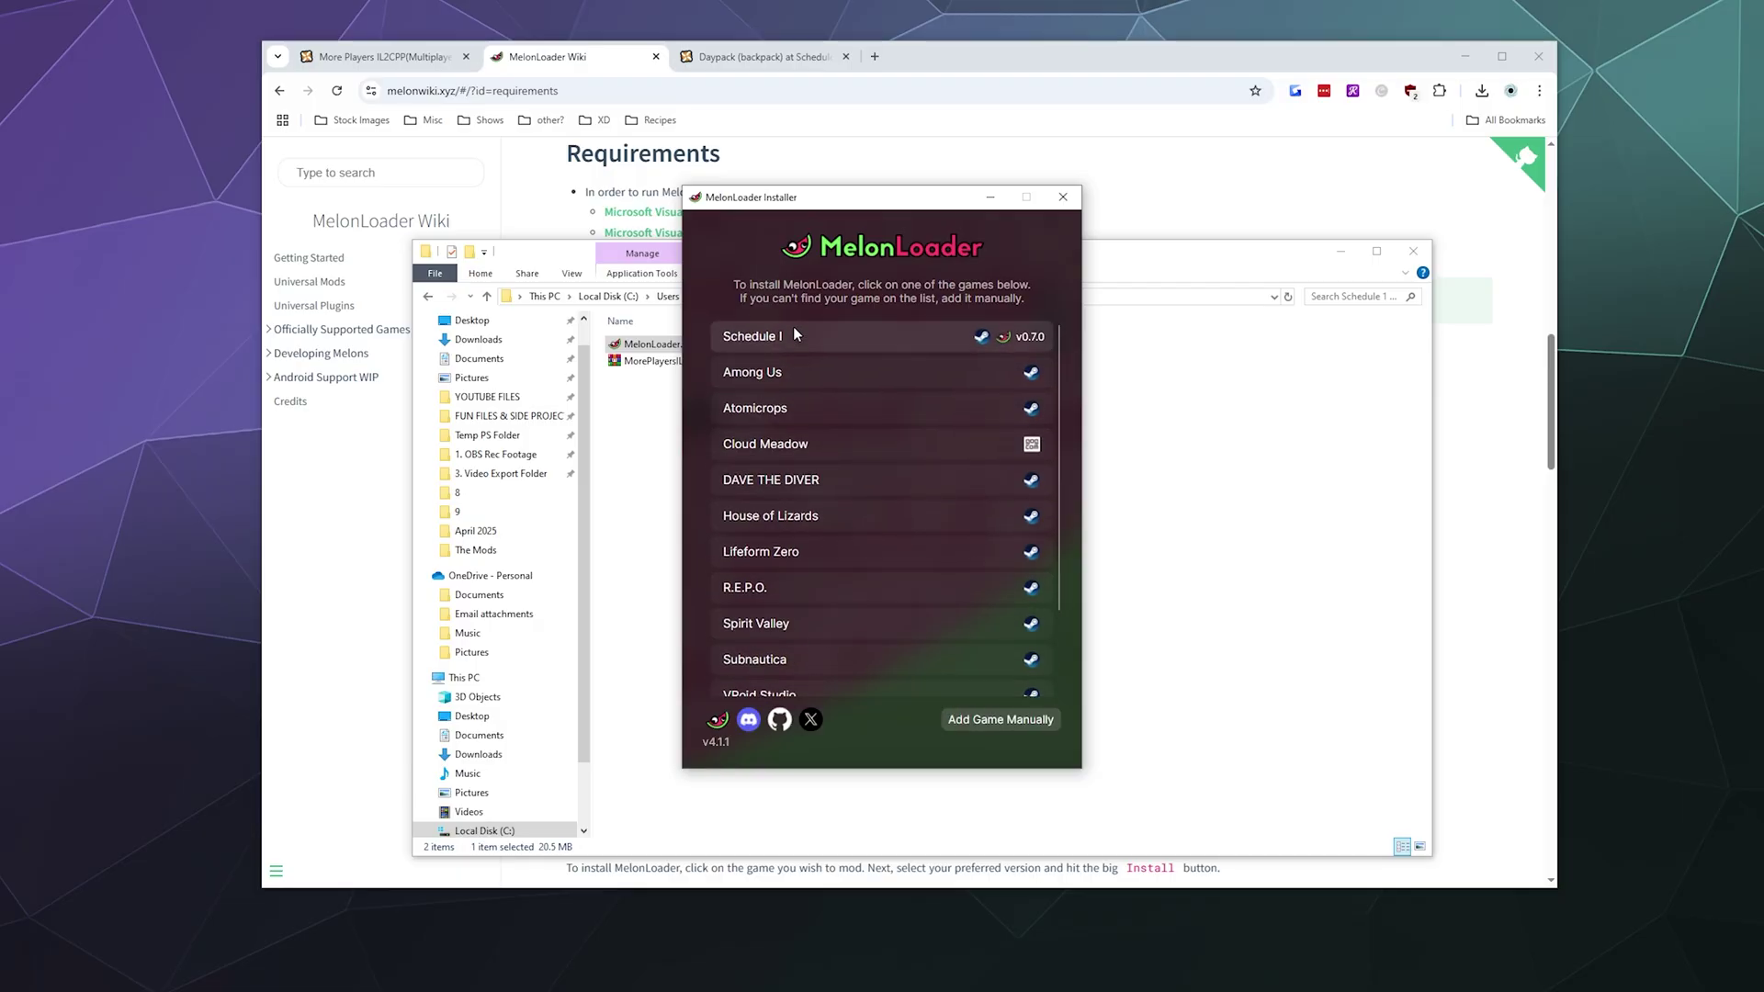
- Select Schedule I, tick 'Keep mods and settings', and close the installer
left_click(917, 340)
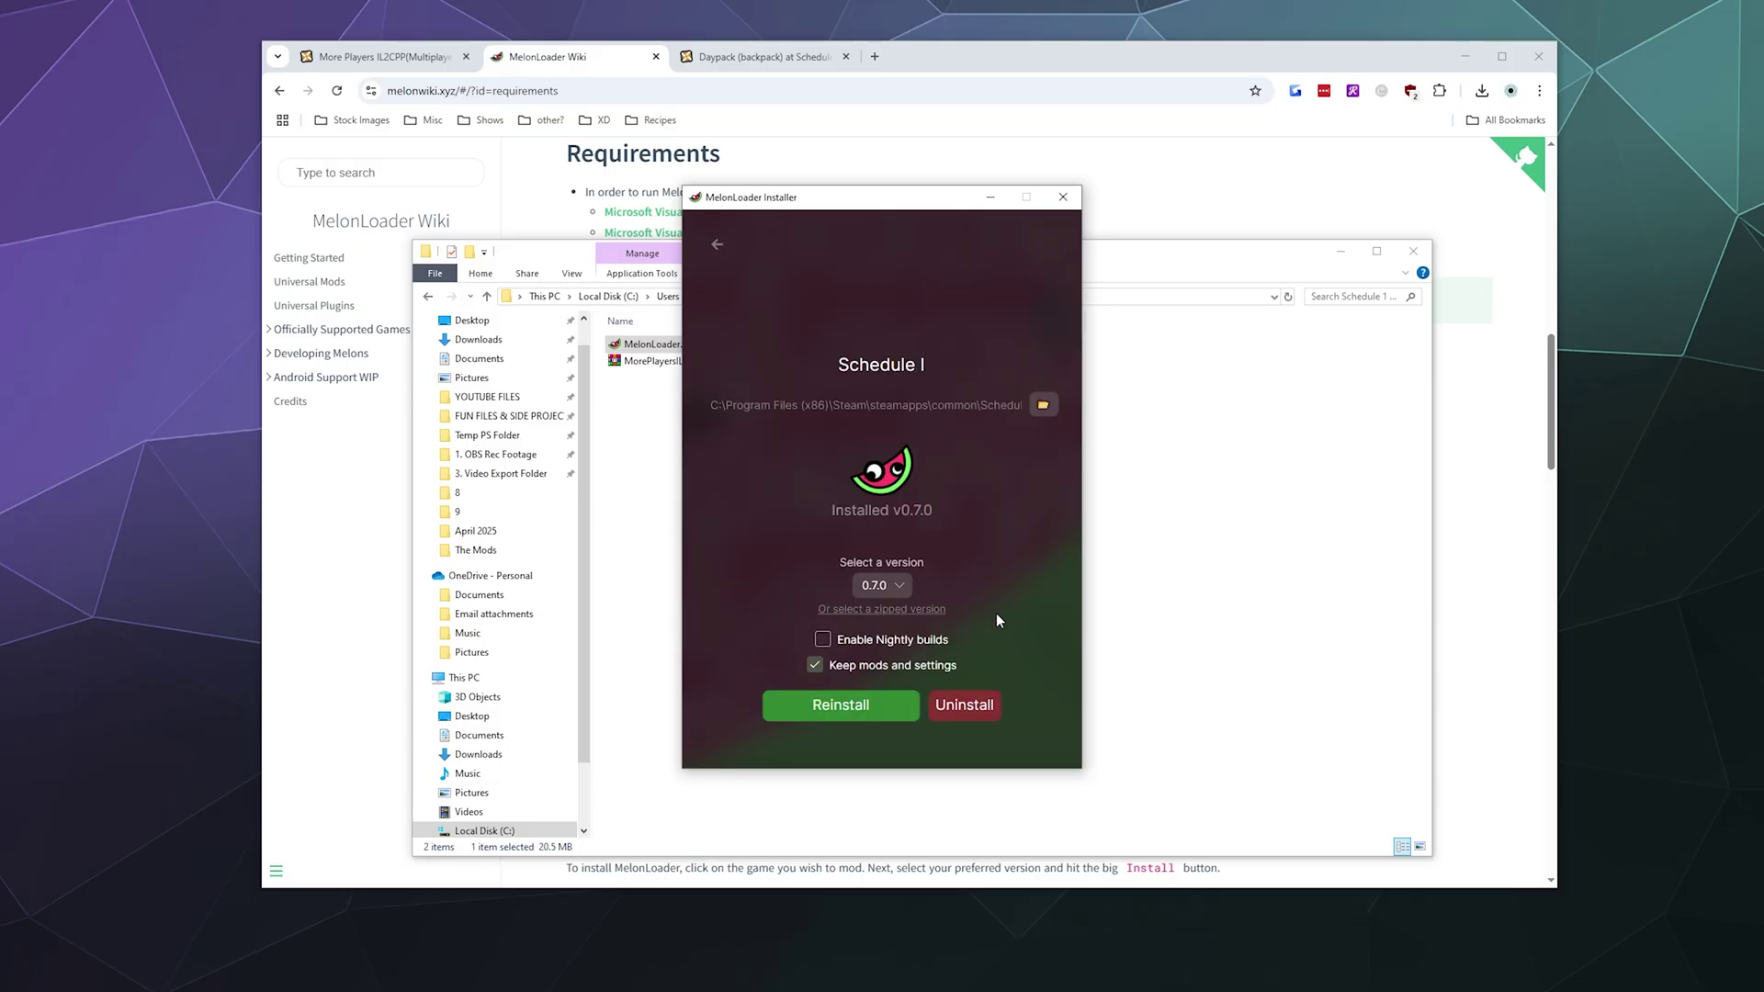
mouse_move(881, 672)
left_click(814, 665)
left_click(1061, 199)
left_click(900, 567)
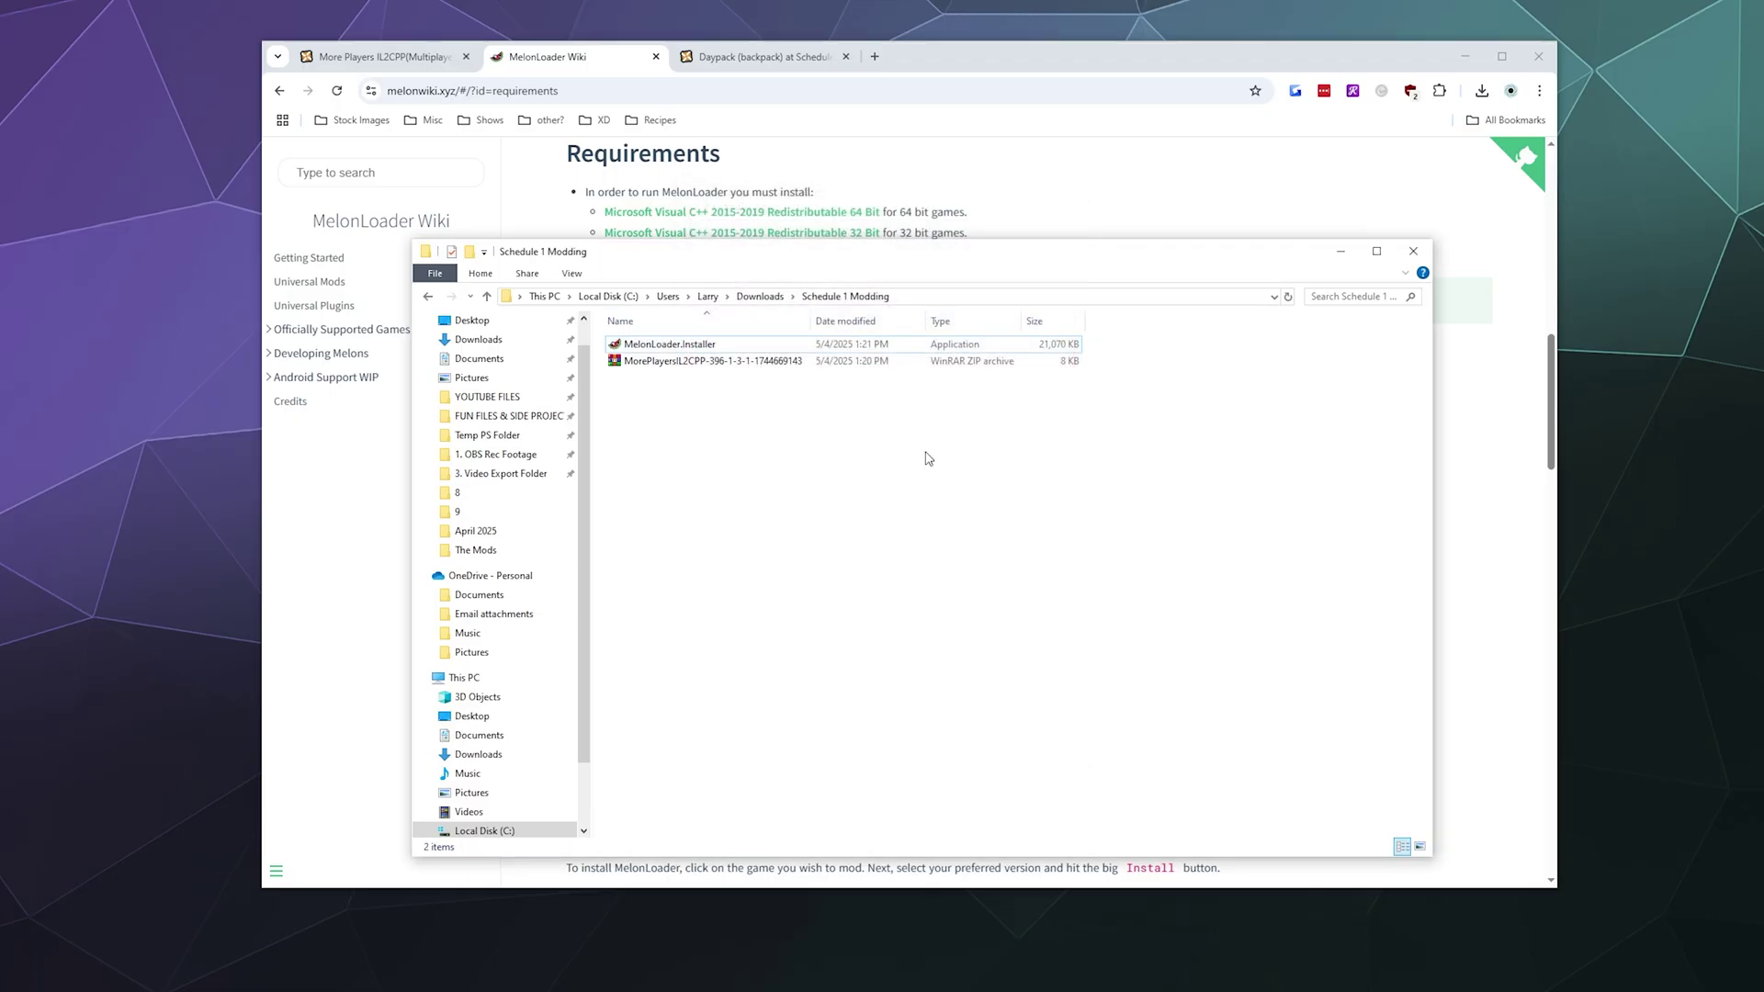
left_click(648, 362)
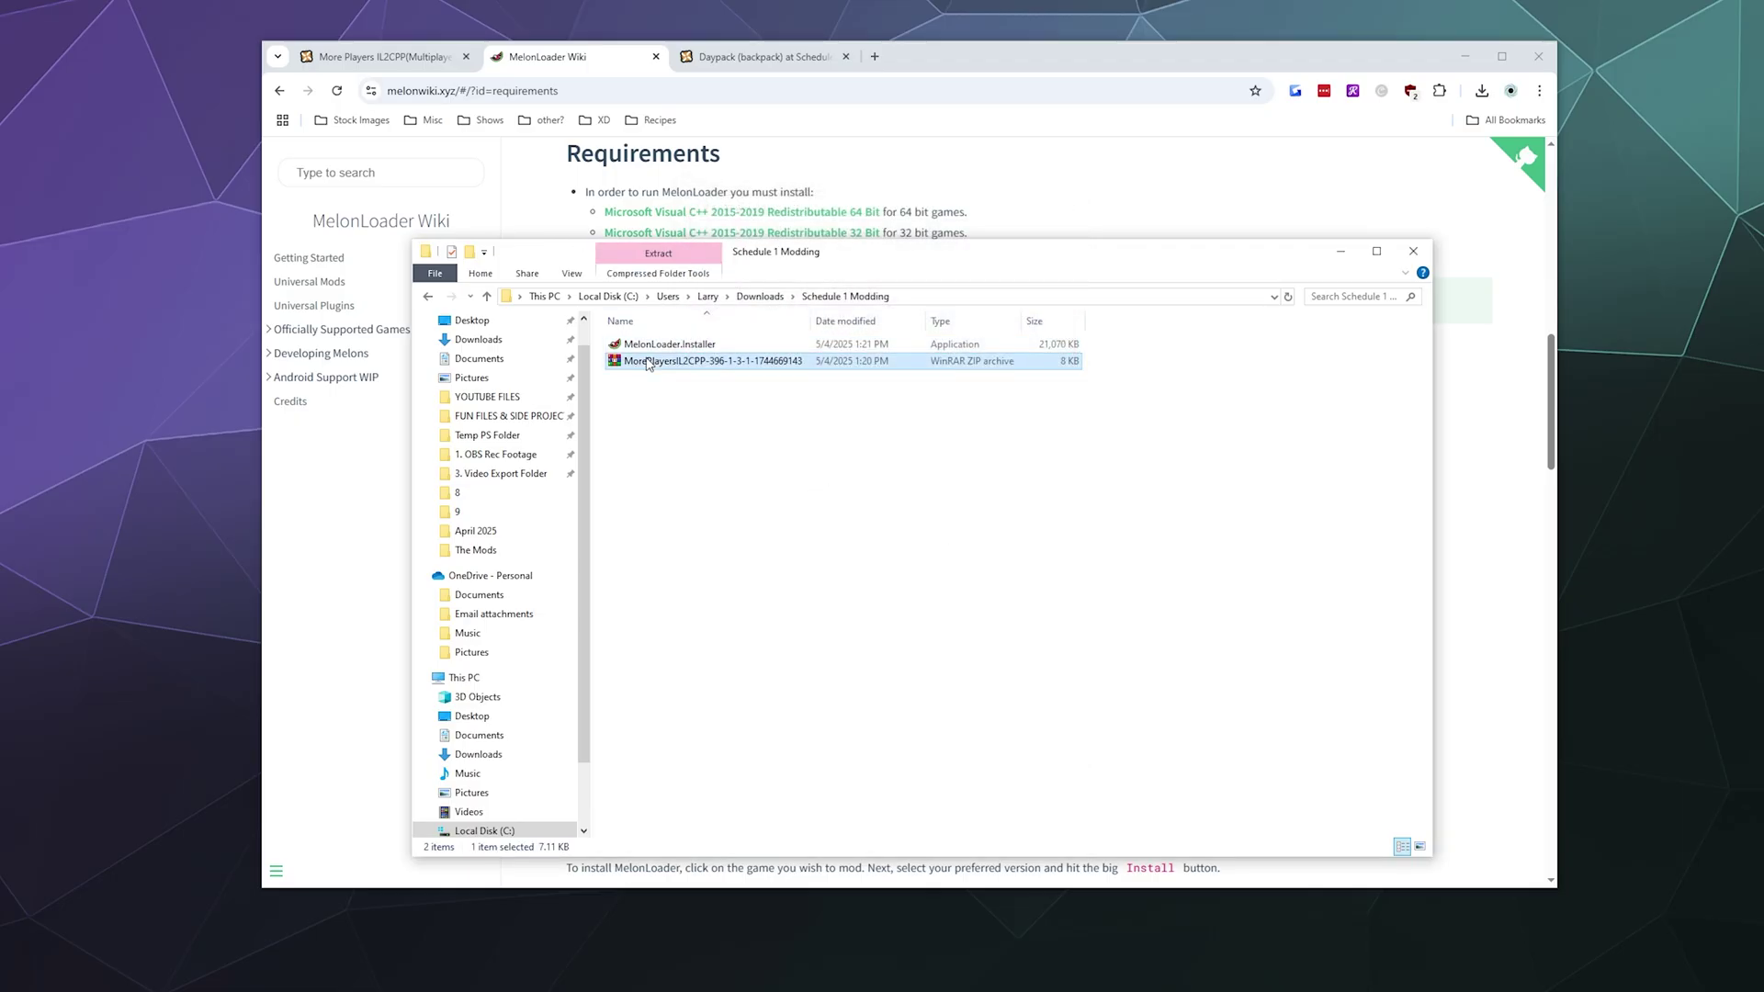
right_click(674, 359)
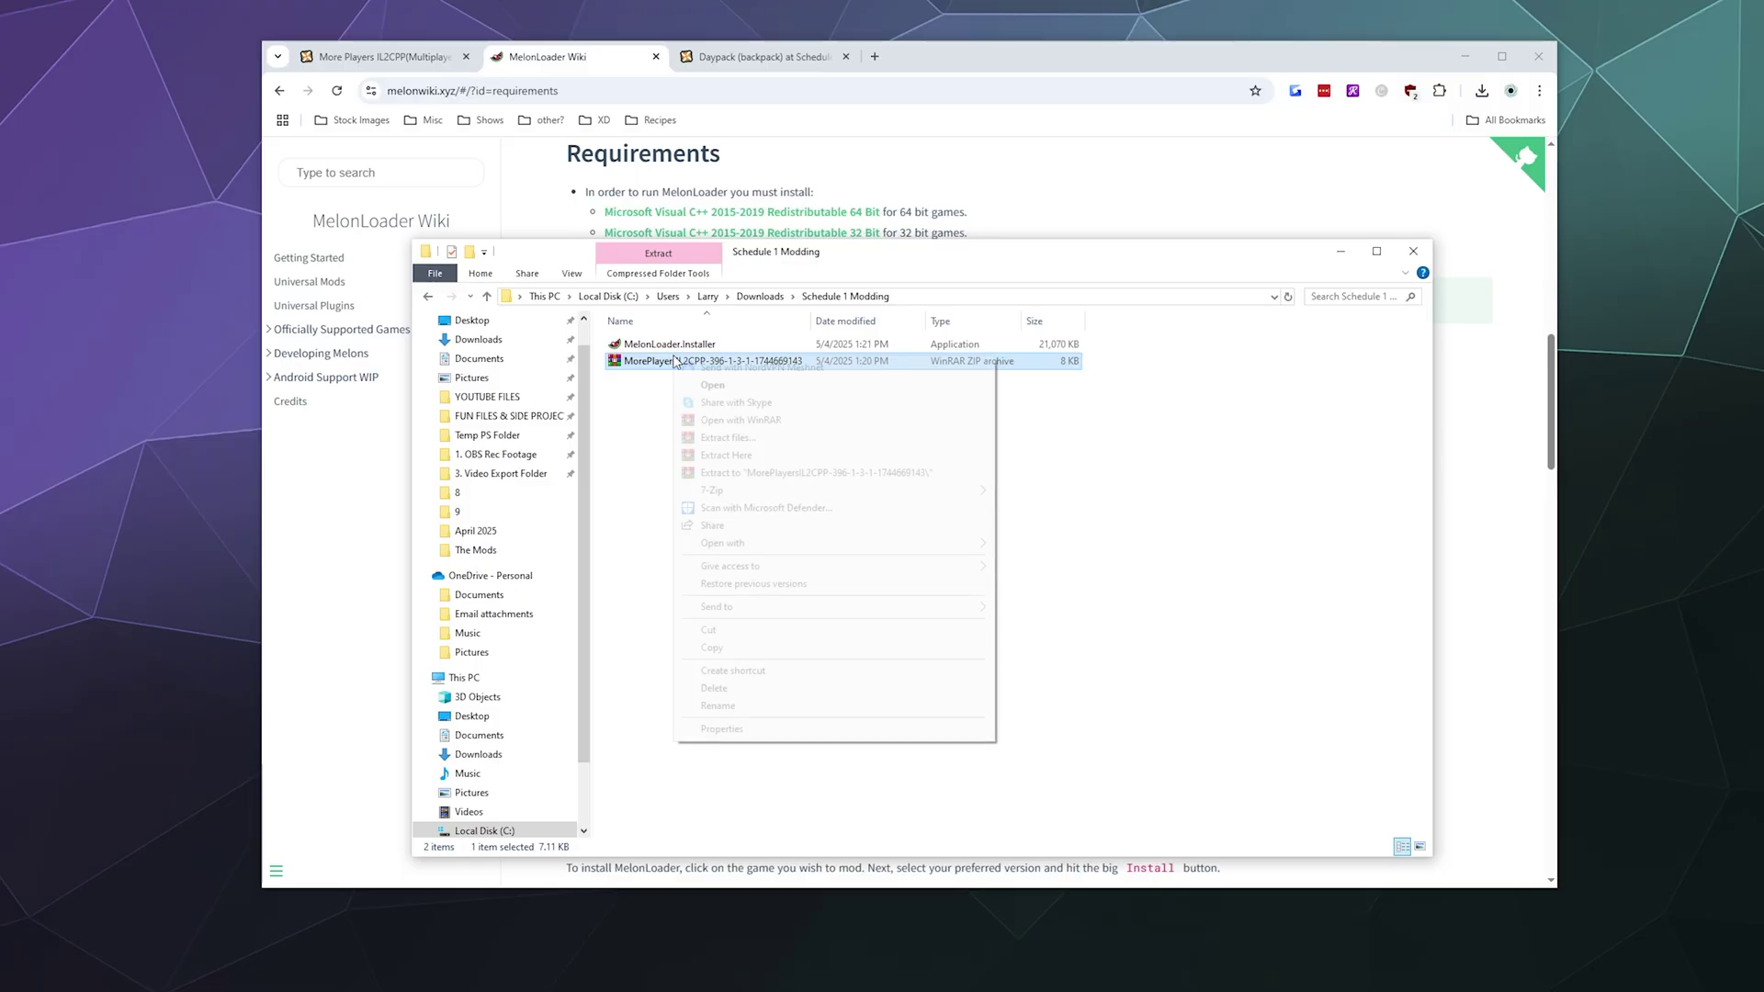
left_click(746, 475)
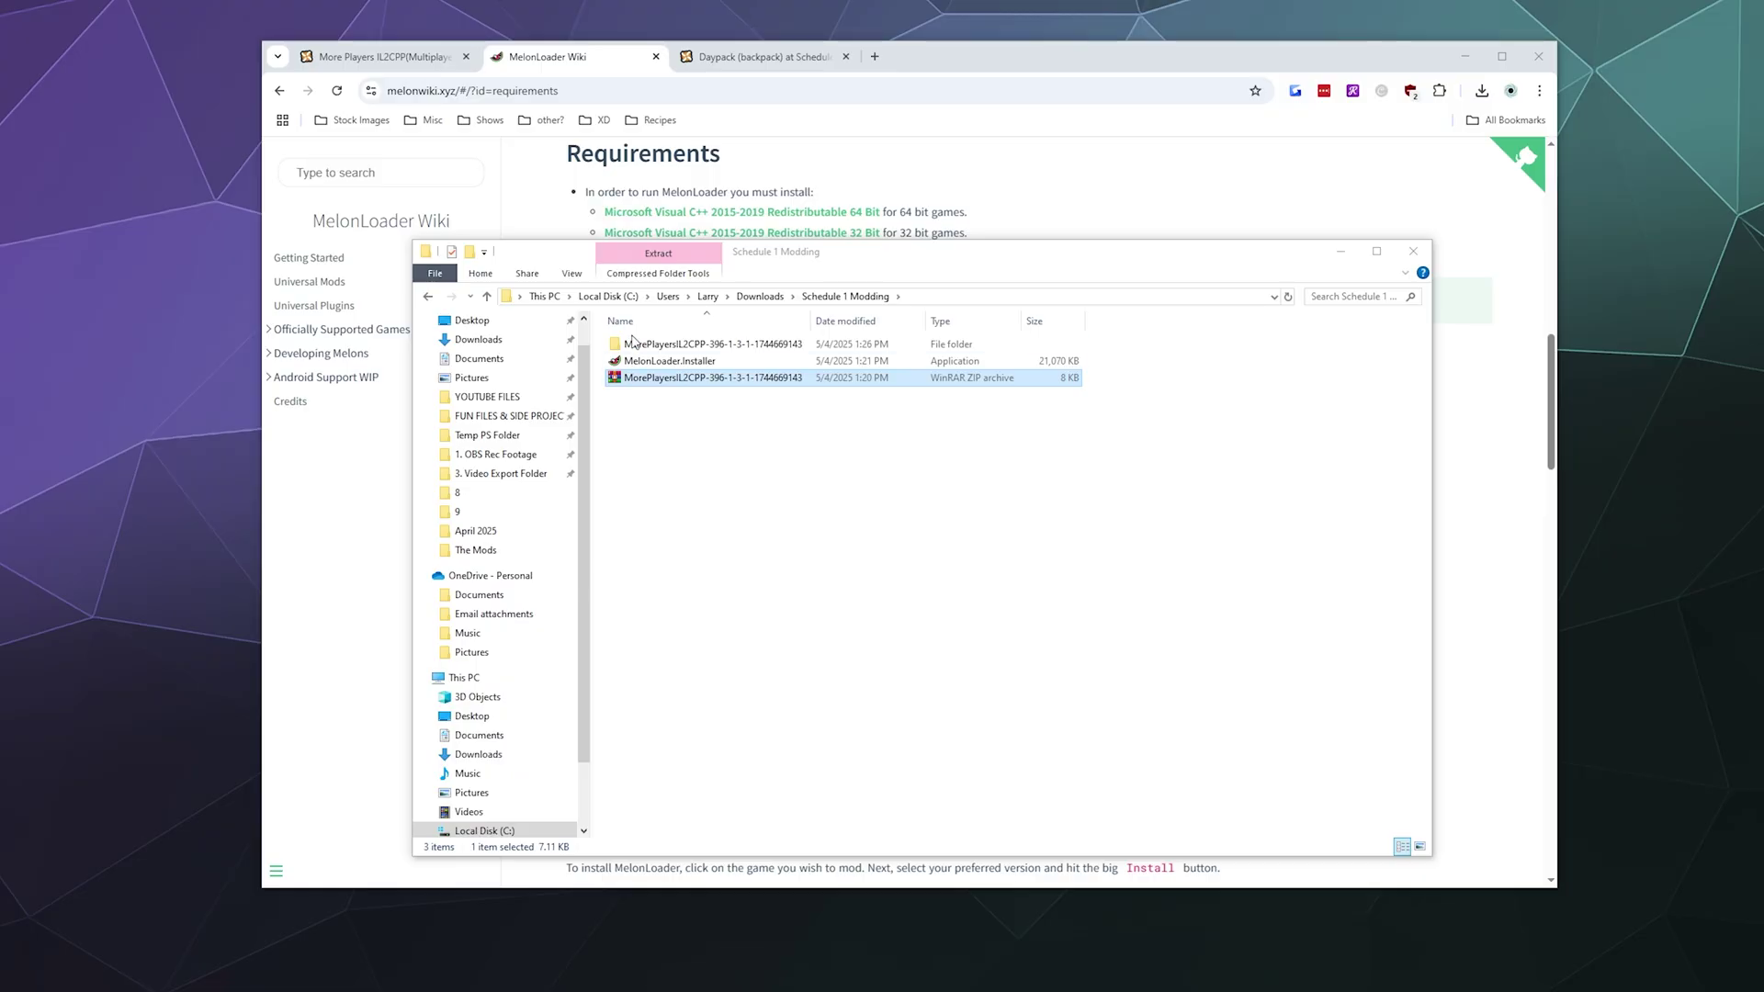
- Open the extracted folder and copy MorePlayersIL2CPP.dll (17 KB)
double_click(685, 345)
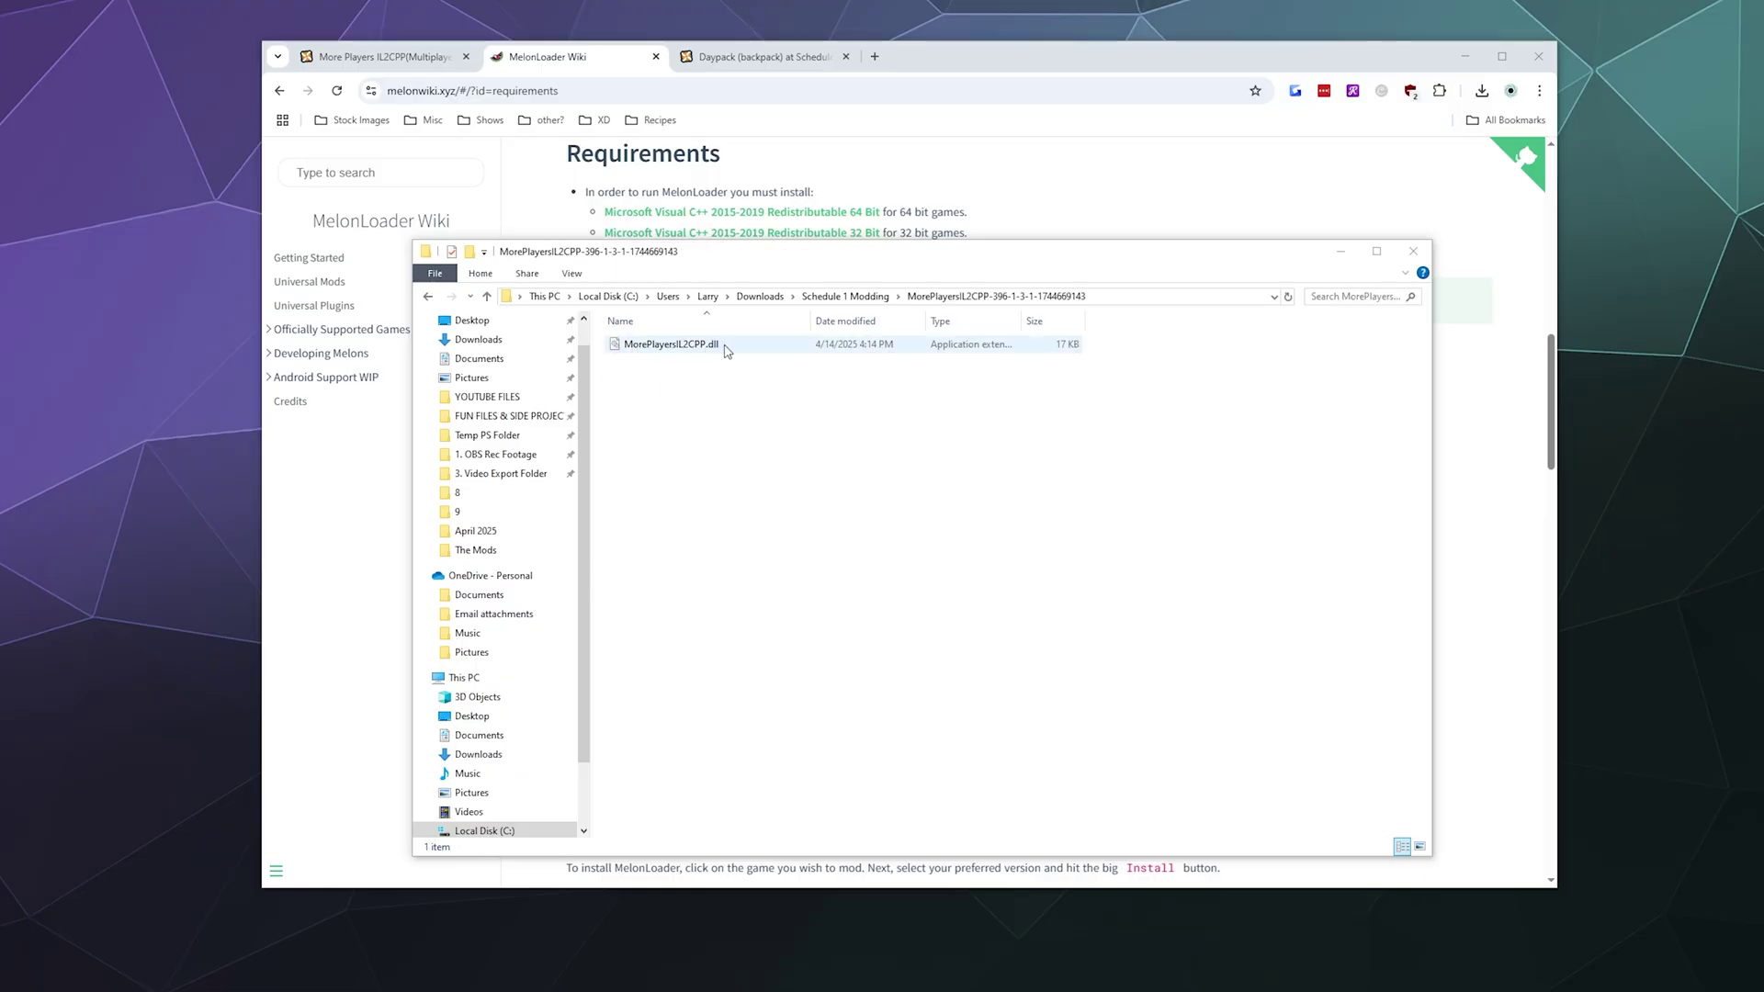
left_click(658, 346)
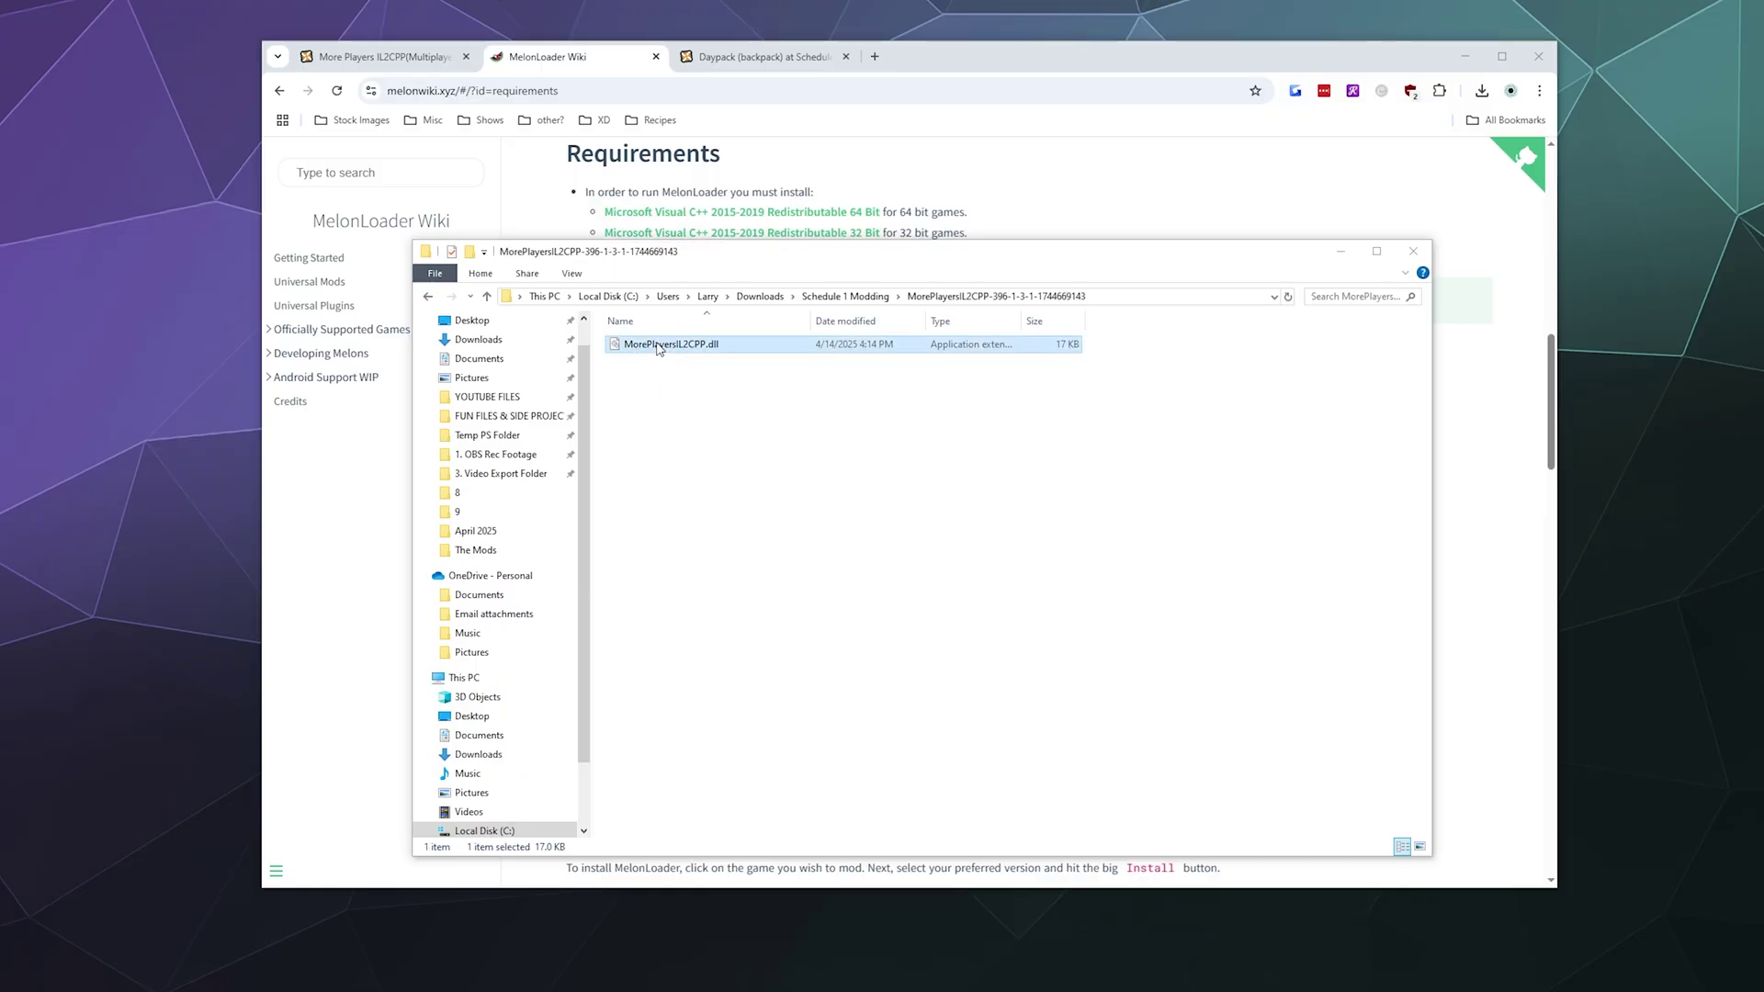
right_click(657, 347)
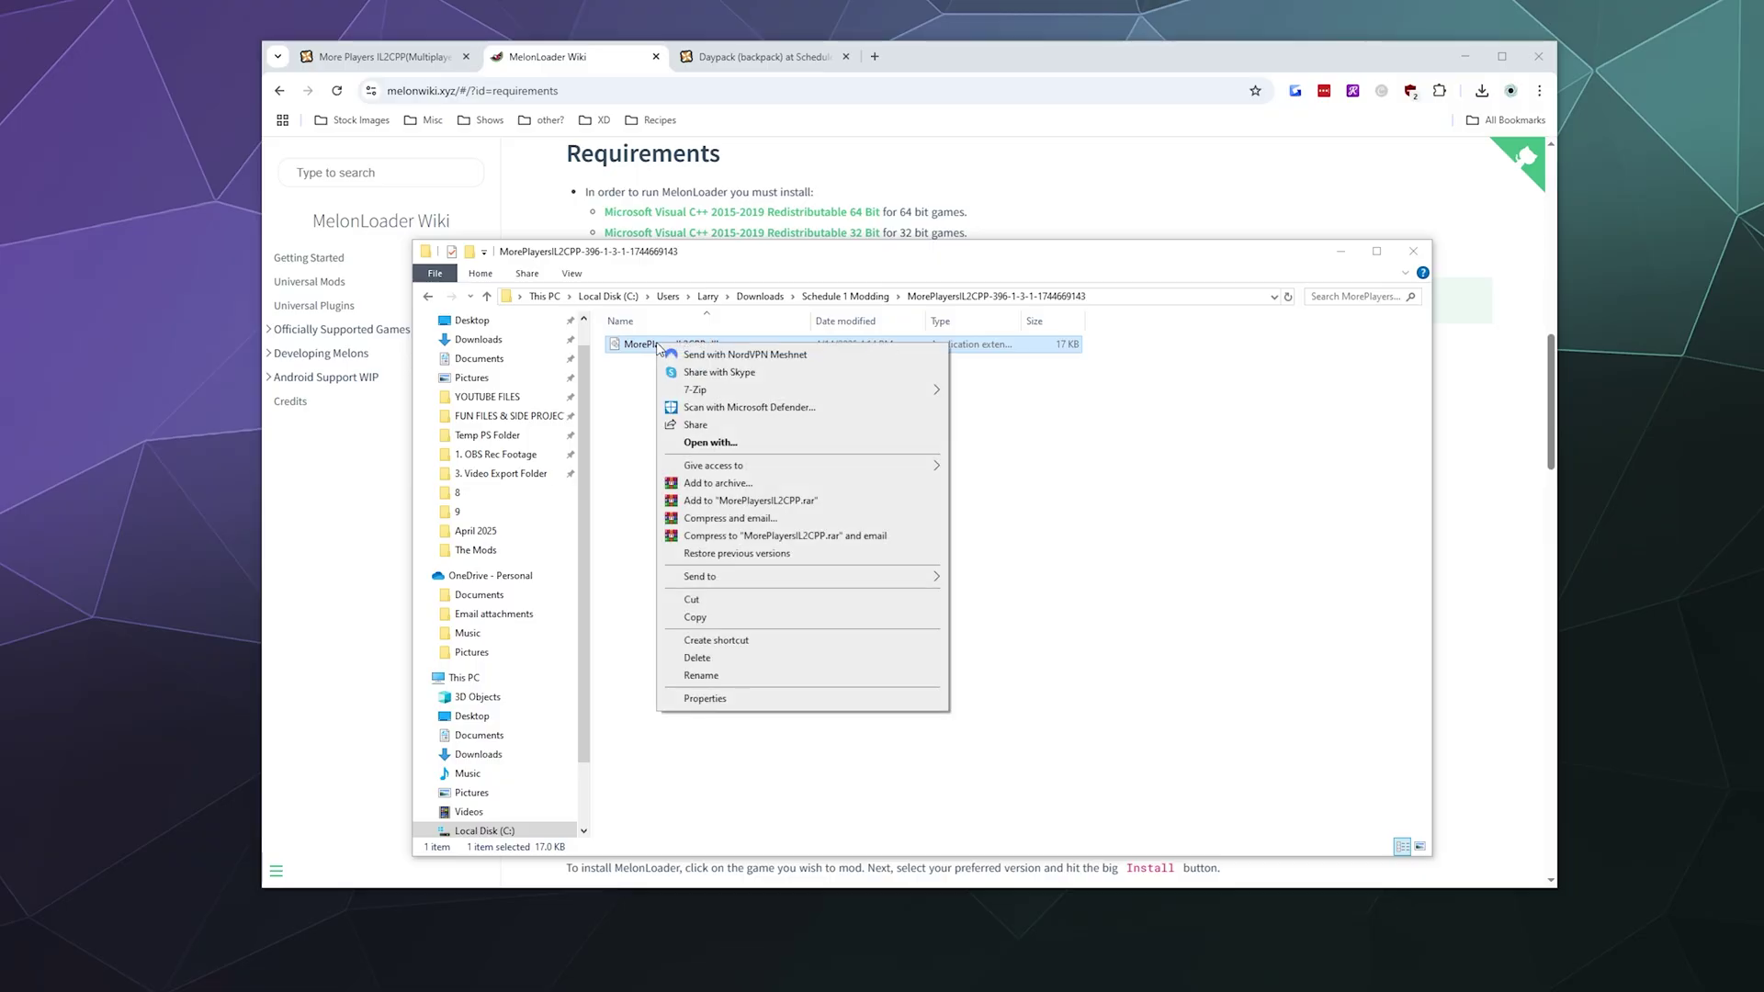
left_click(701, 619)
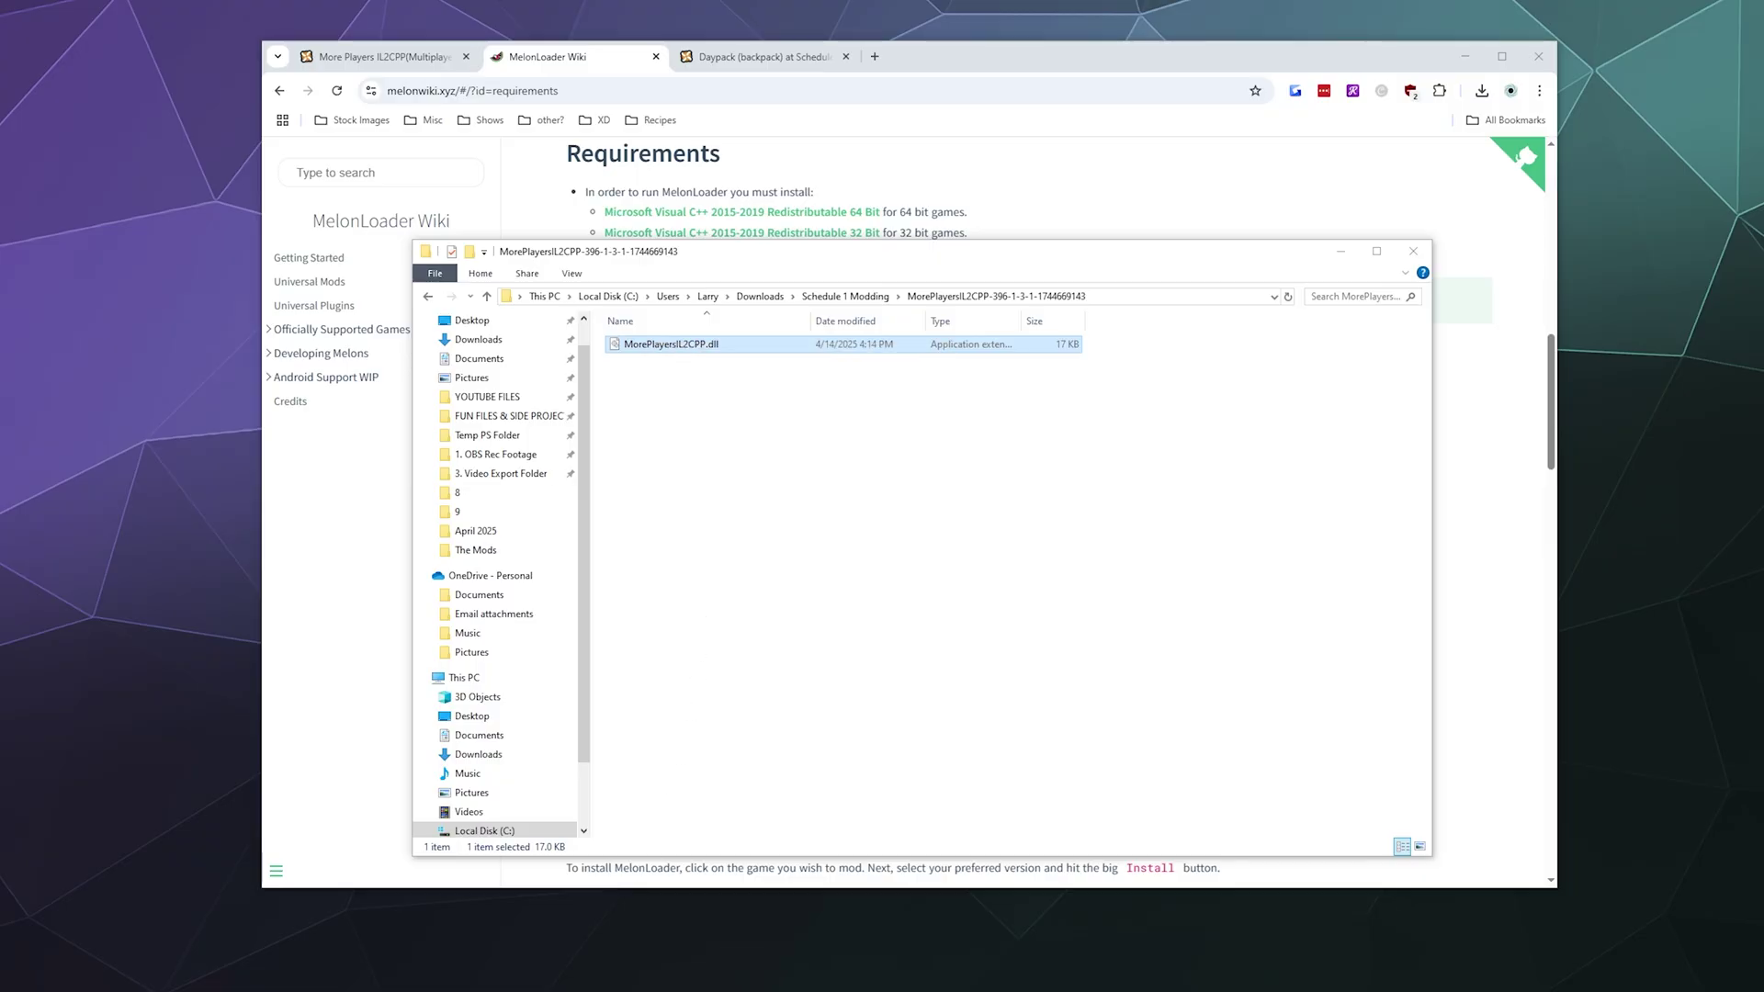
key("alt+Tab")
- Browse Schedule I's local files from the Steam library and open its empty Mods folder
scroll(433, 604, "down", 5)
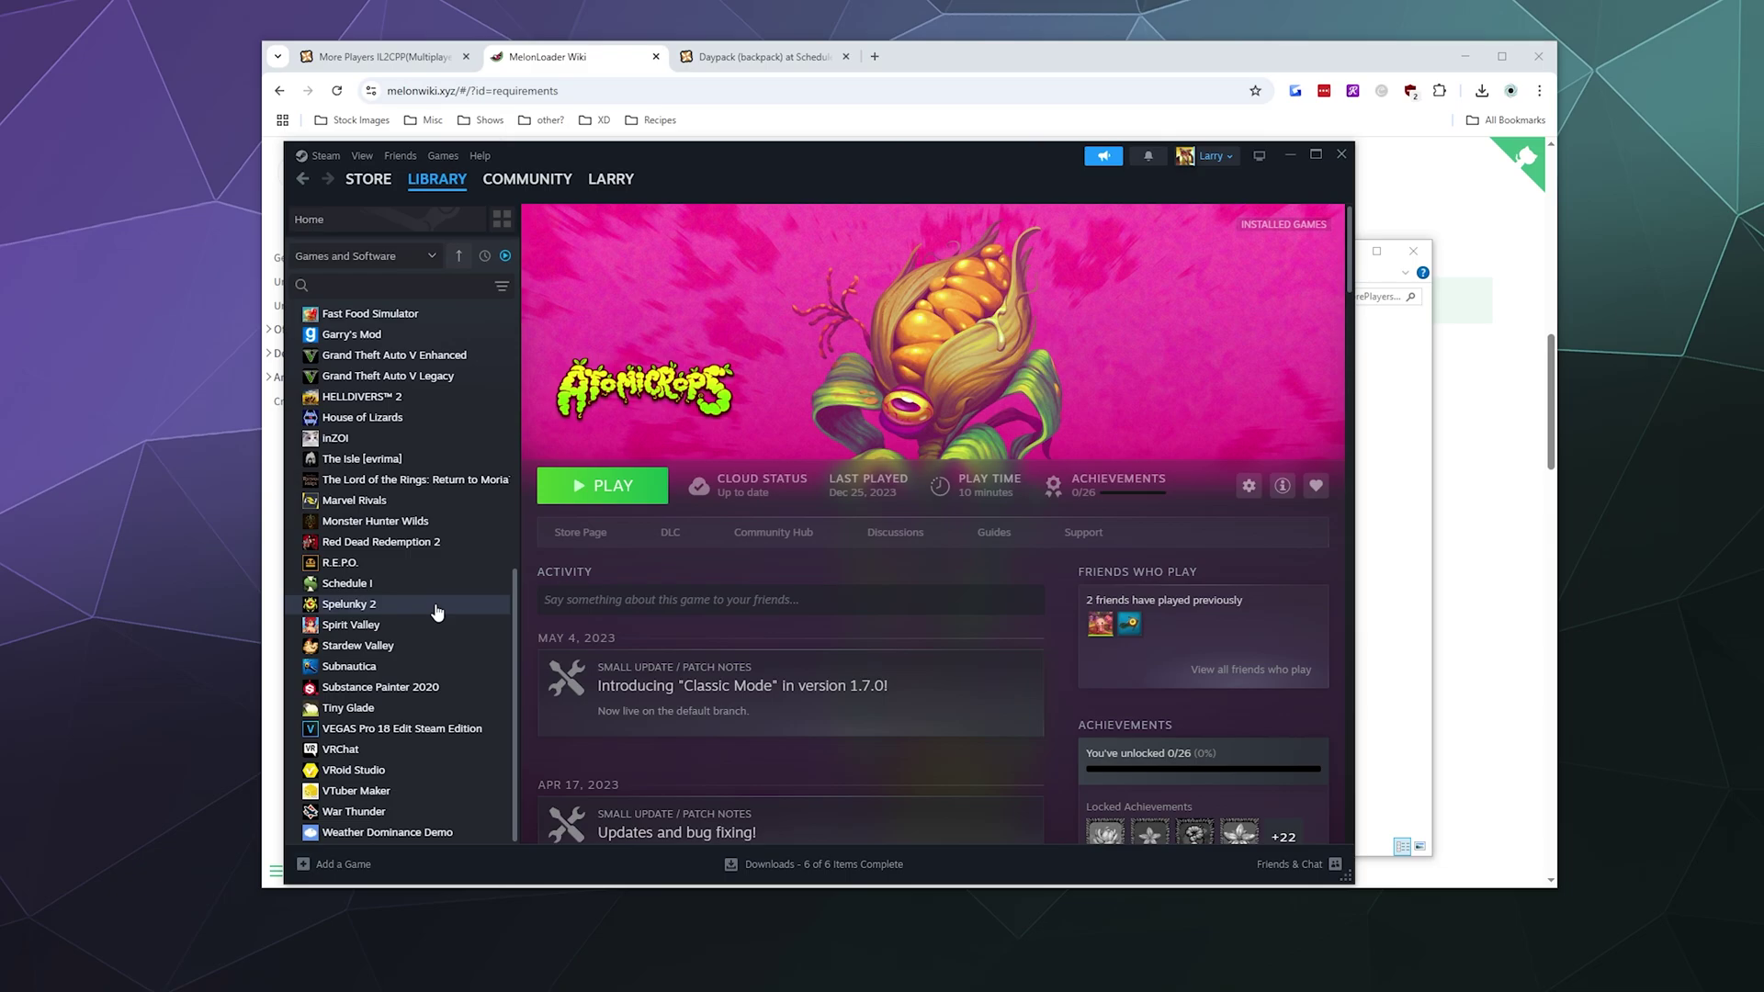
left_click(393, 564)
left_click(395, 583)
right_click(395, 586)
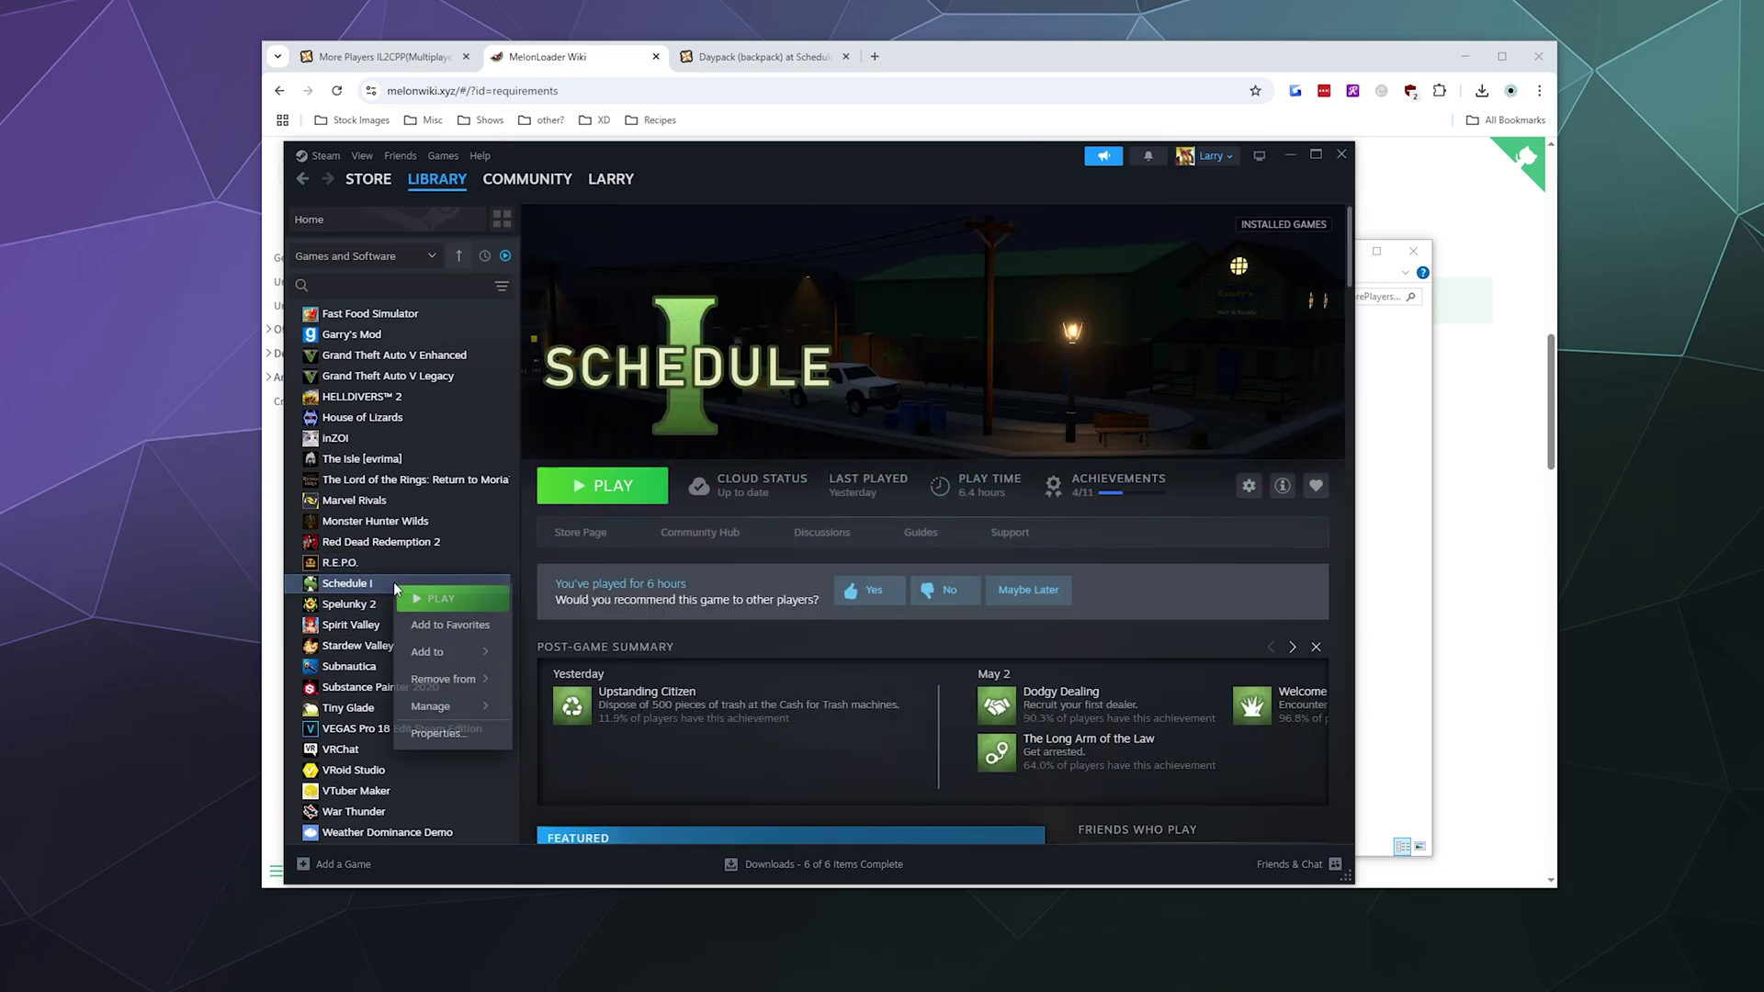
mouse_move(459, 704)
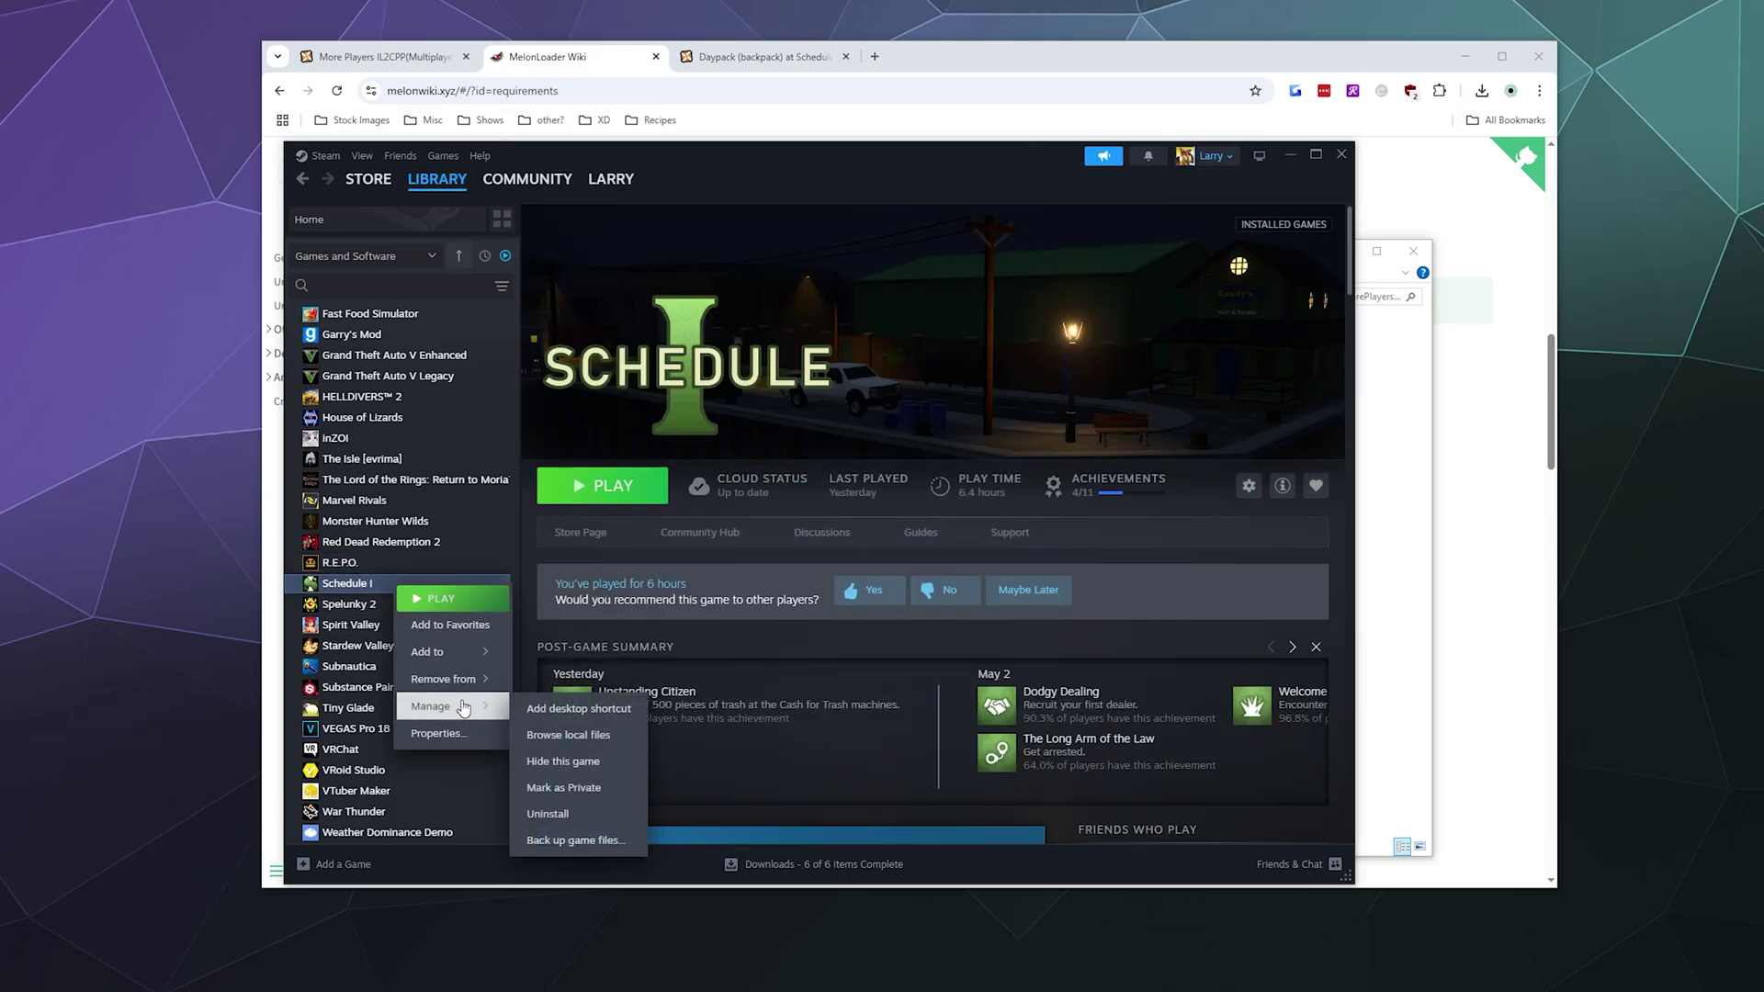
left_click(581, 734)
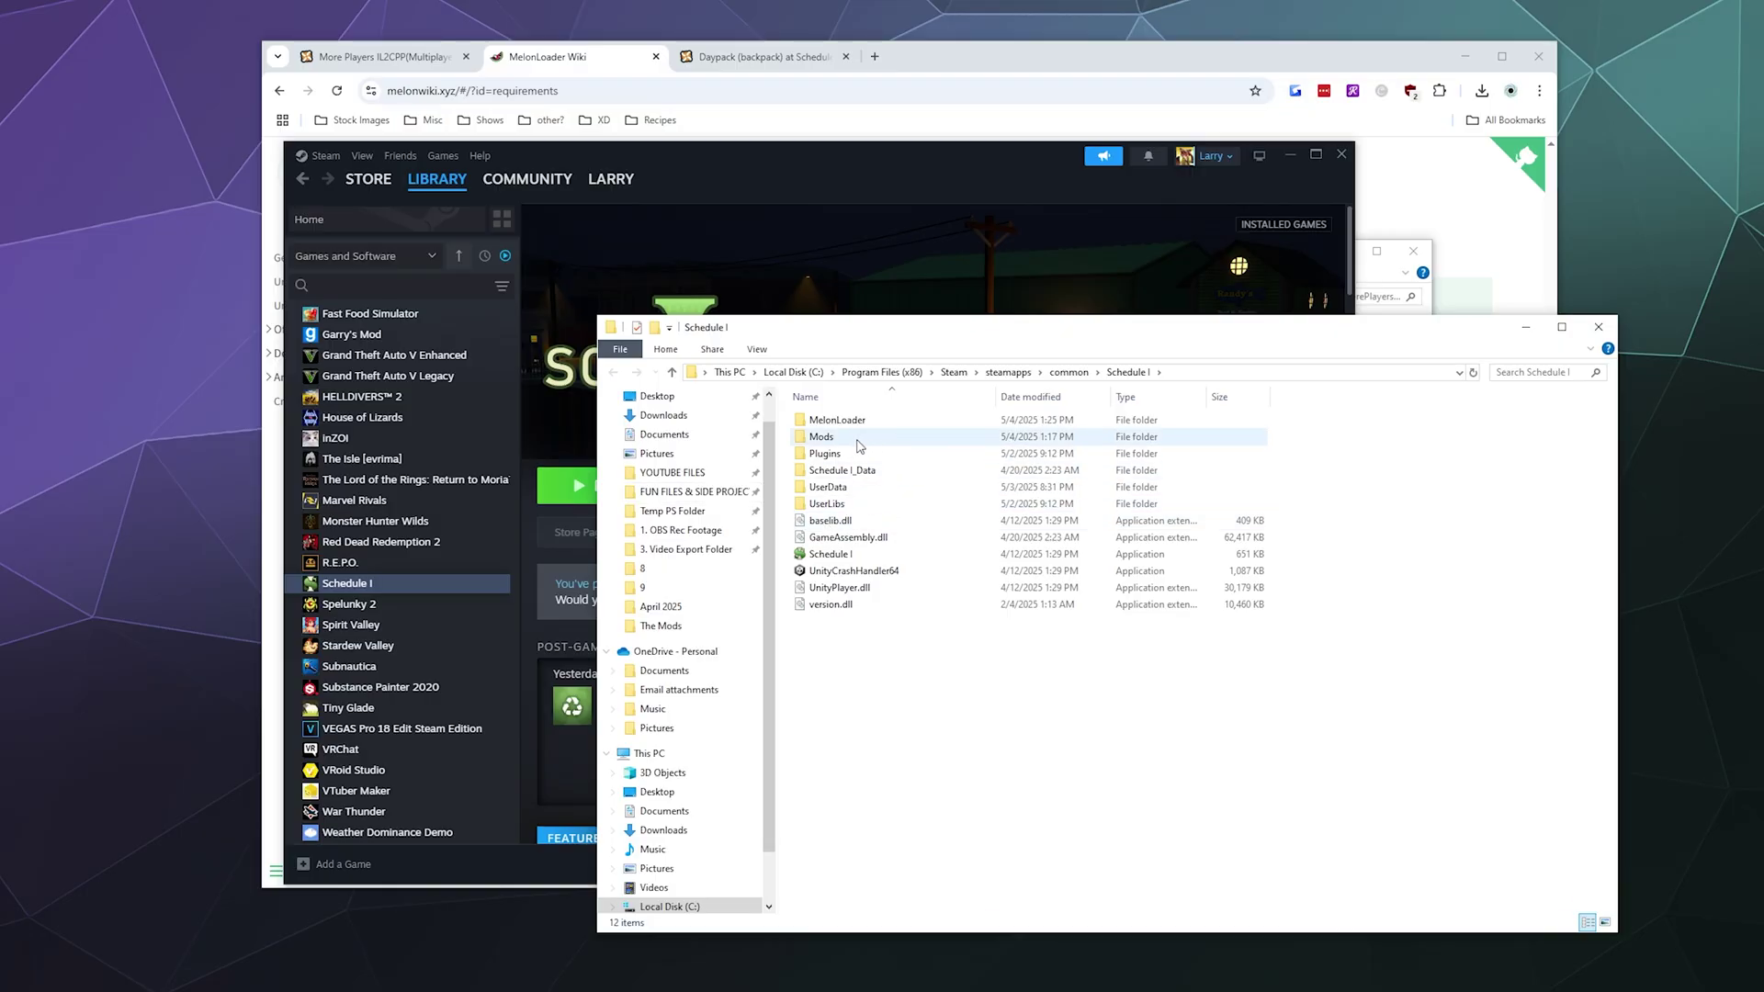
double_click(856, 440)
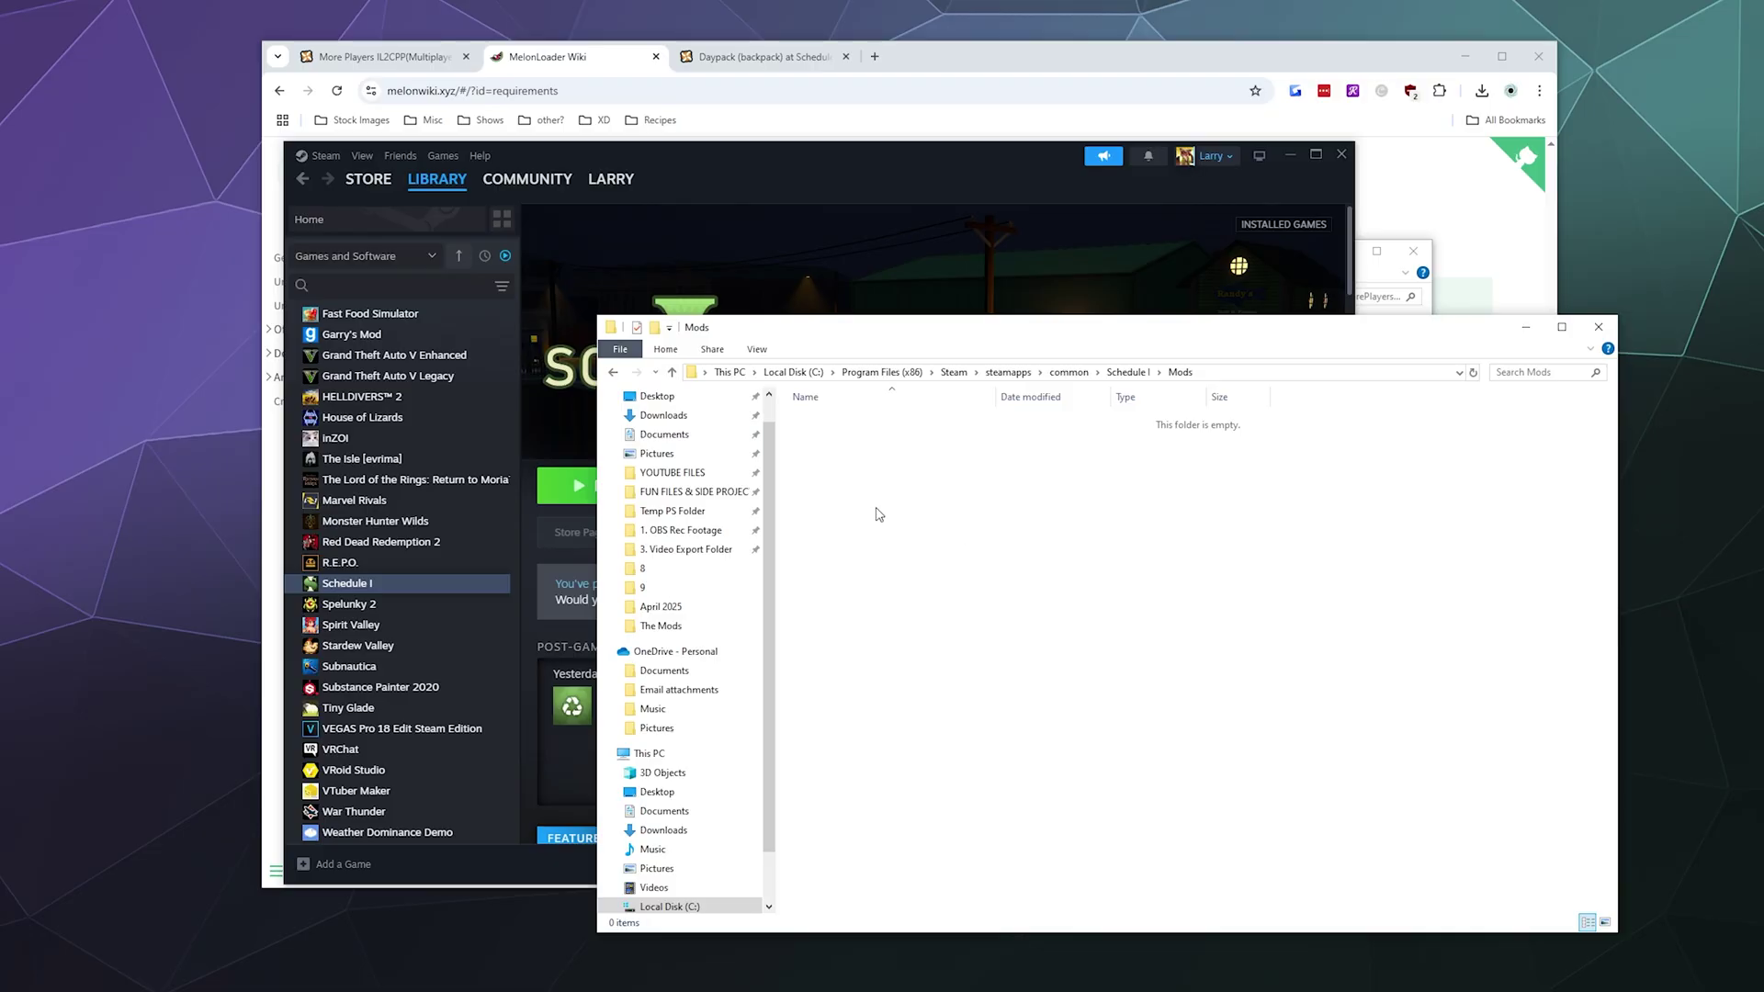
- Paste MorePlayersIL2CPP.dll into Schedule I's empty Mods folder and deselect it
right_click(878, 511)
left_click(944, 620)
left_click(882, 546)
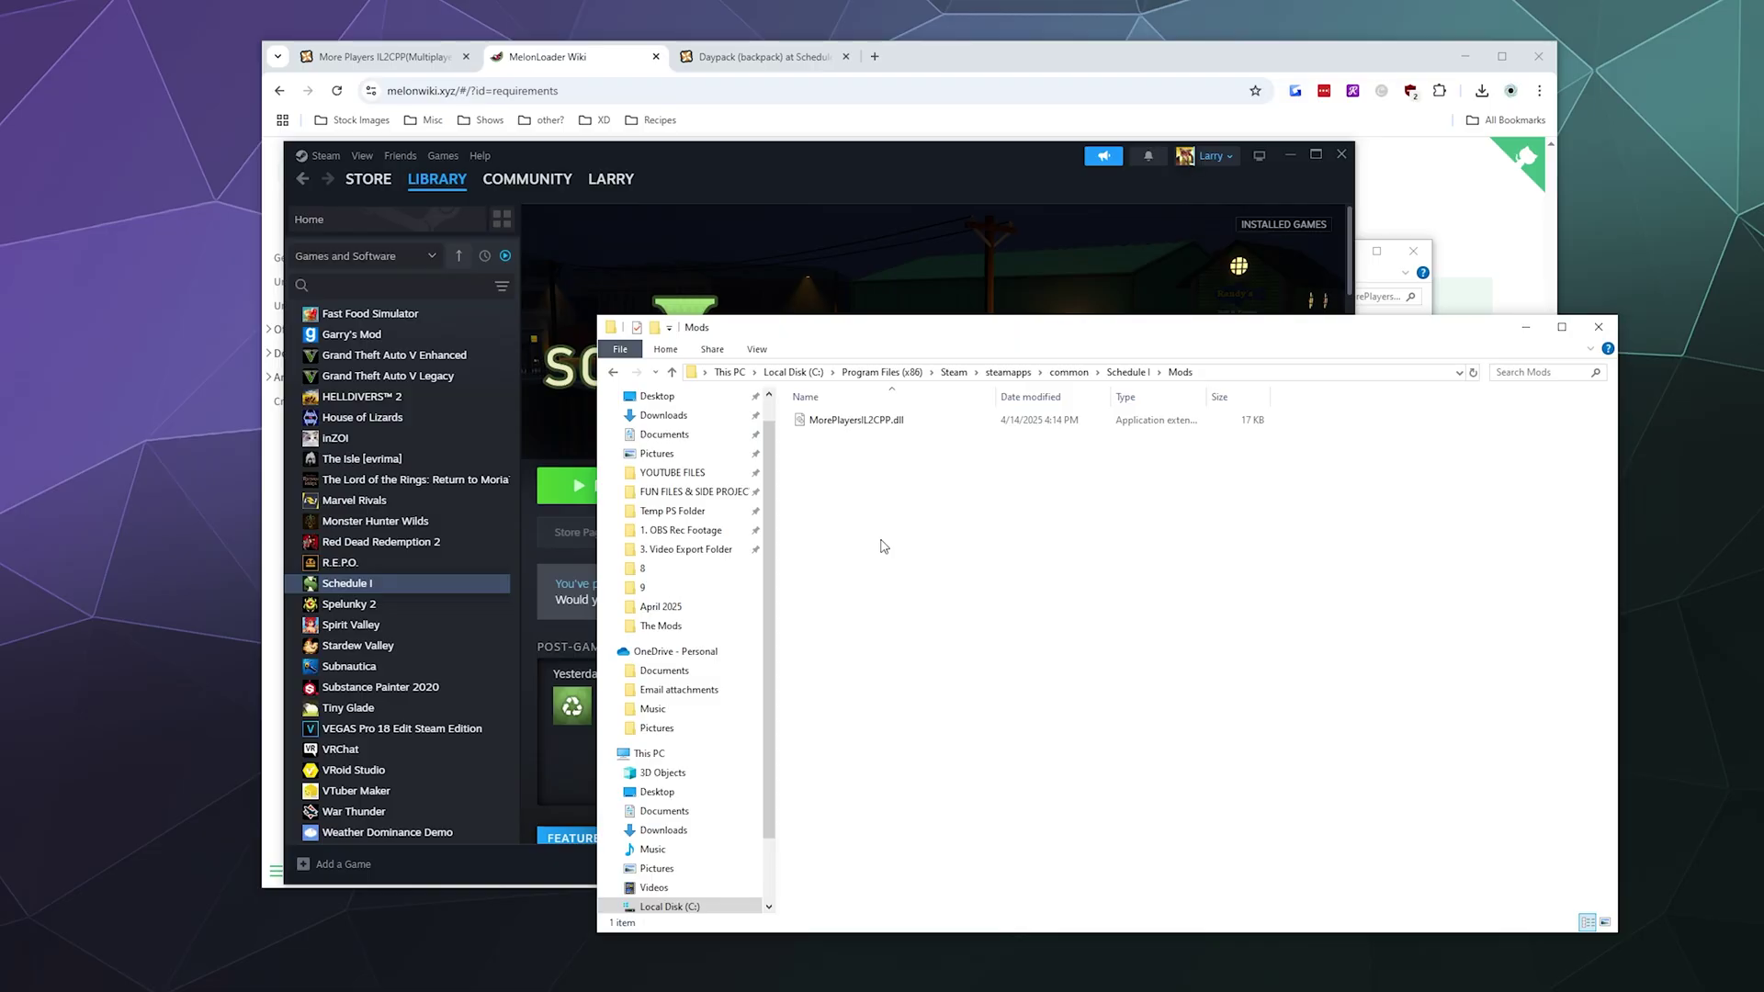
- Reopen the Mods folder to confirm the 17 KB MorePlayersIL2CPP.dll is there, then return to Steam
left_click_drag(795, 333, 668, 287)
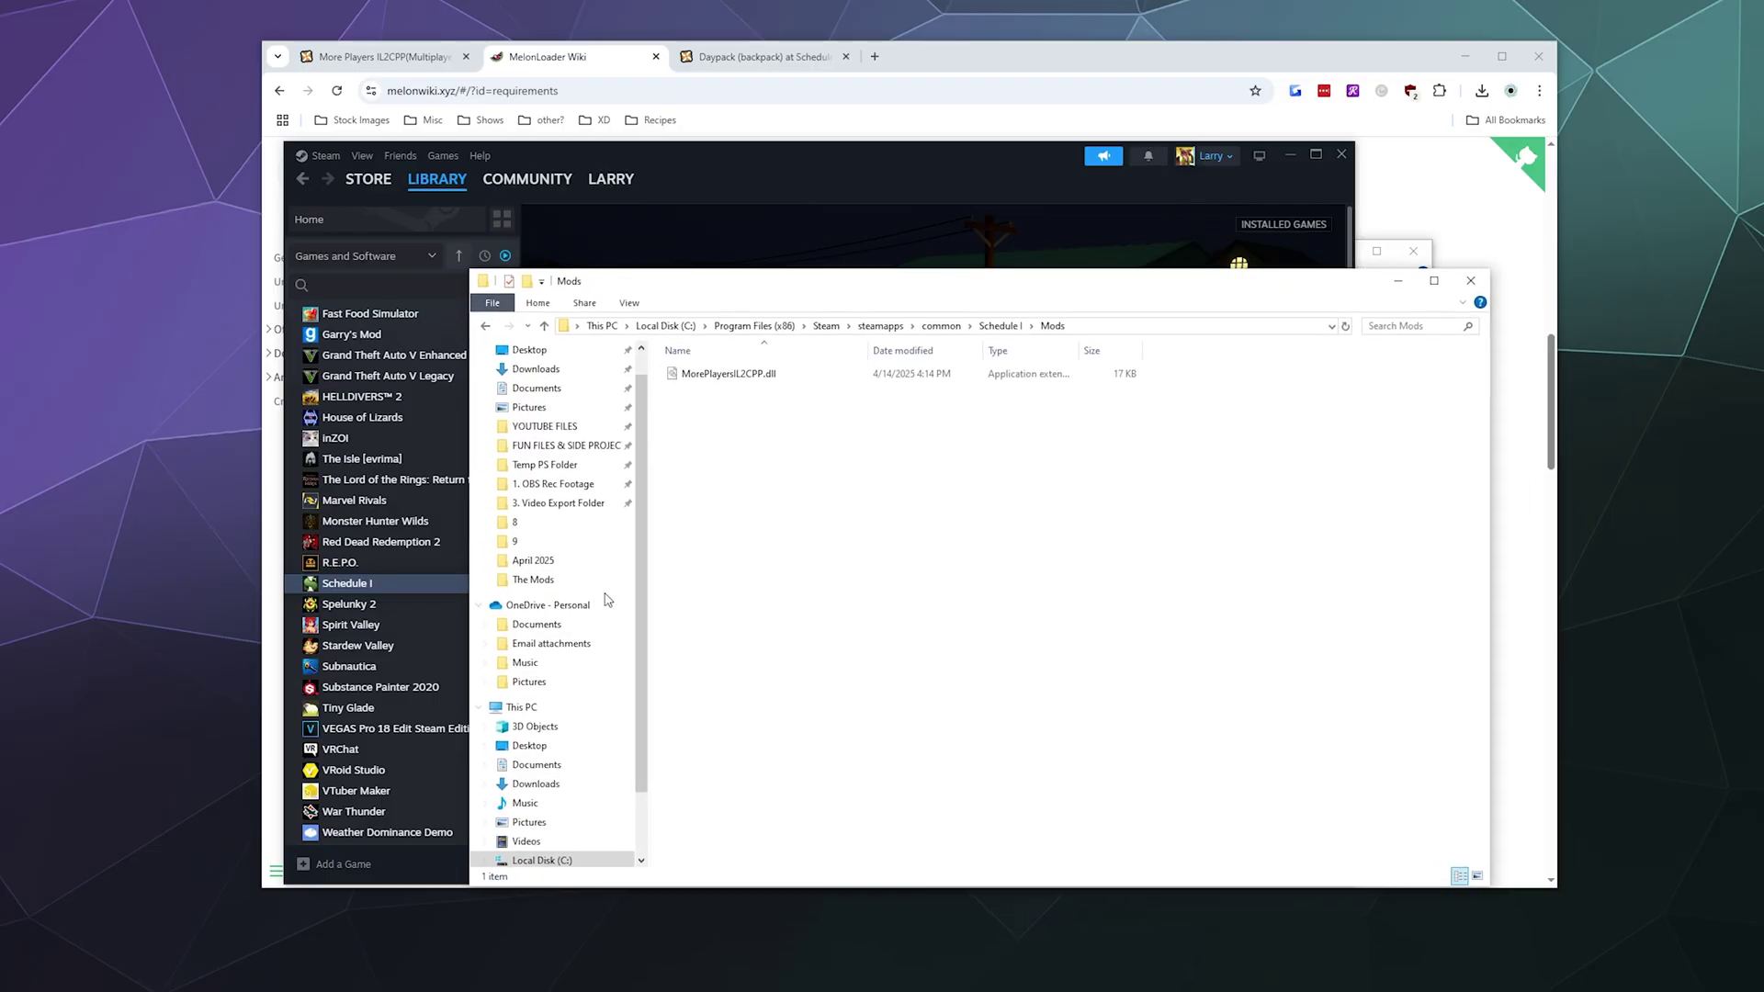
left_click(1011, 330)
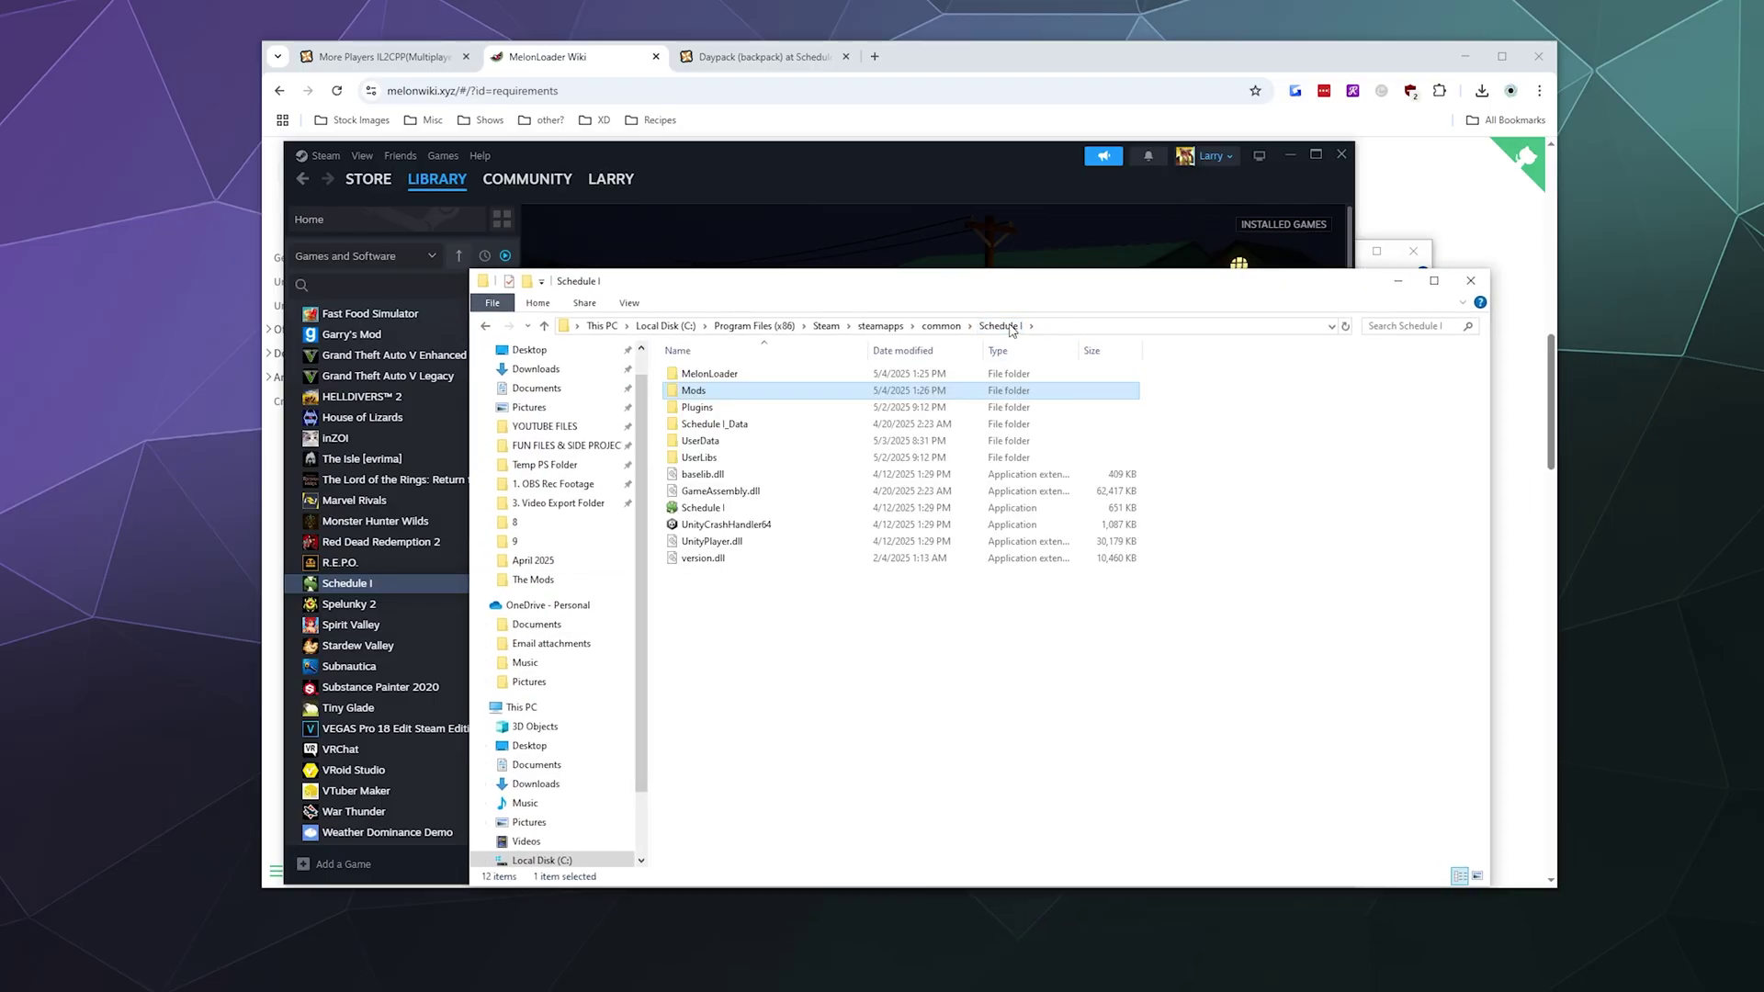
double_click(710, 395)
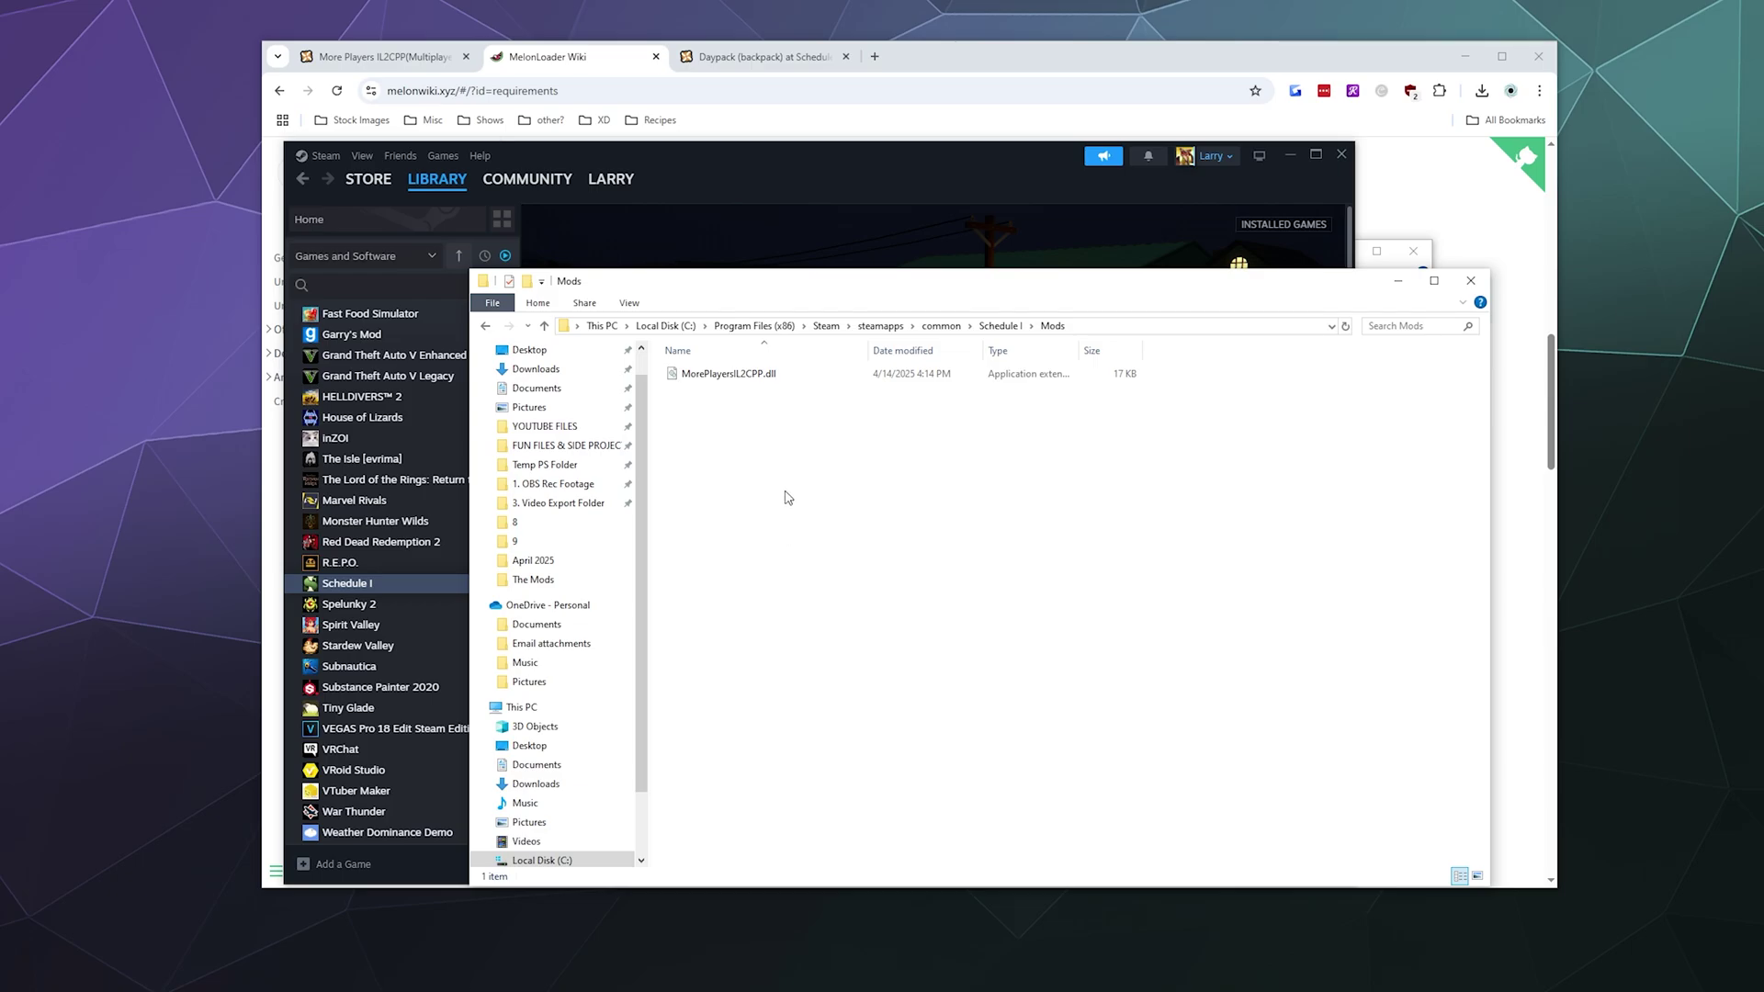
right_click(713, 376)
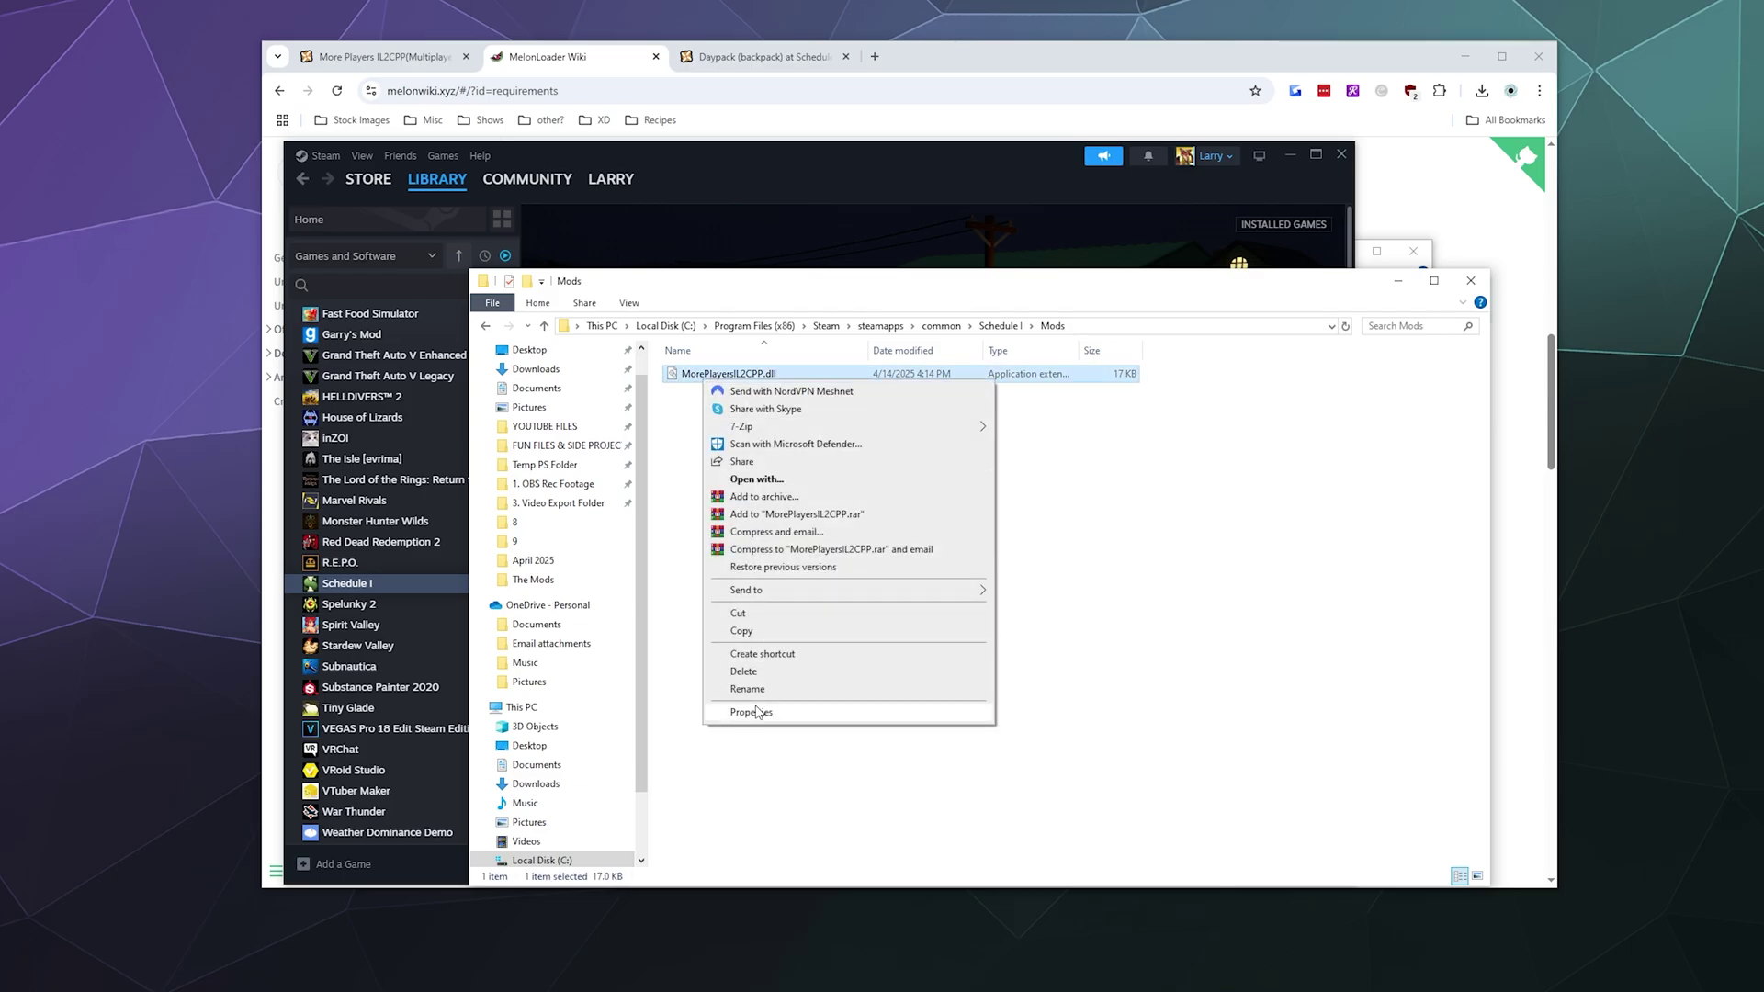
left_click(1138, 604)
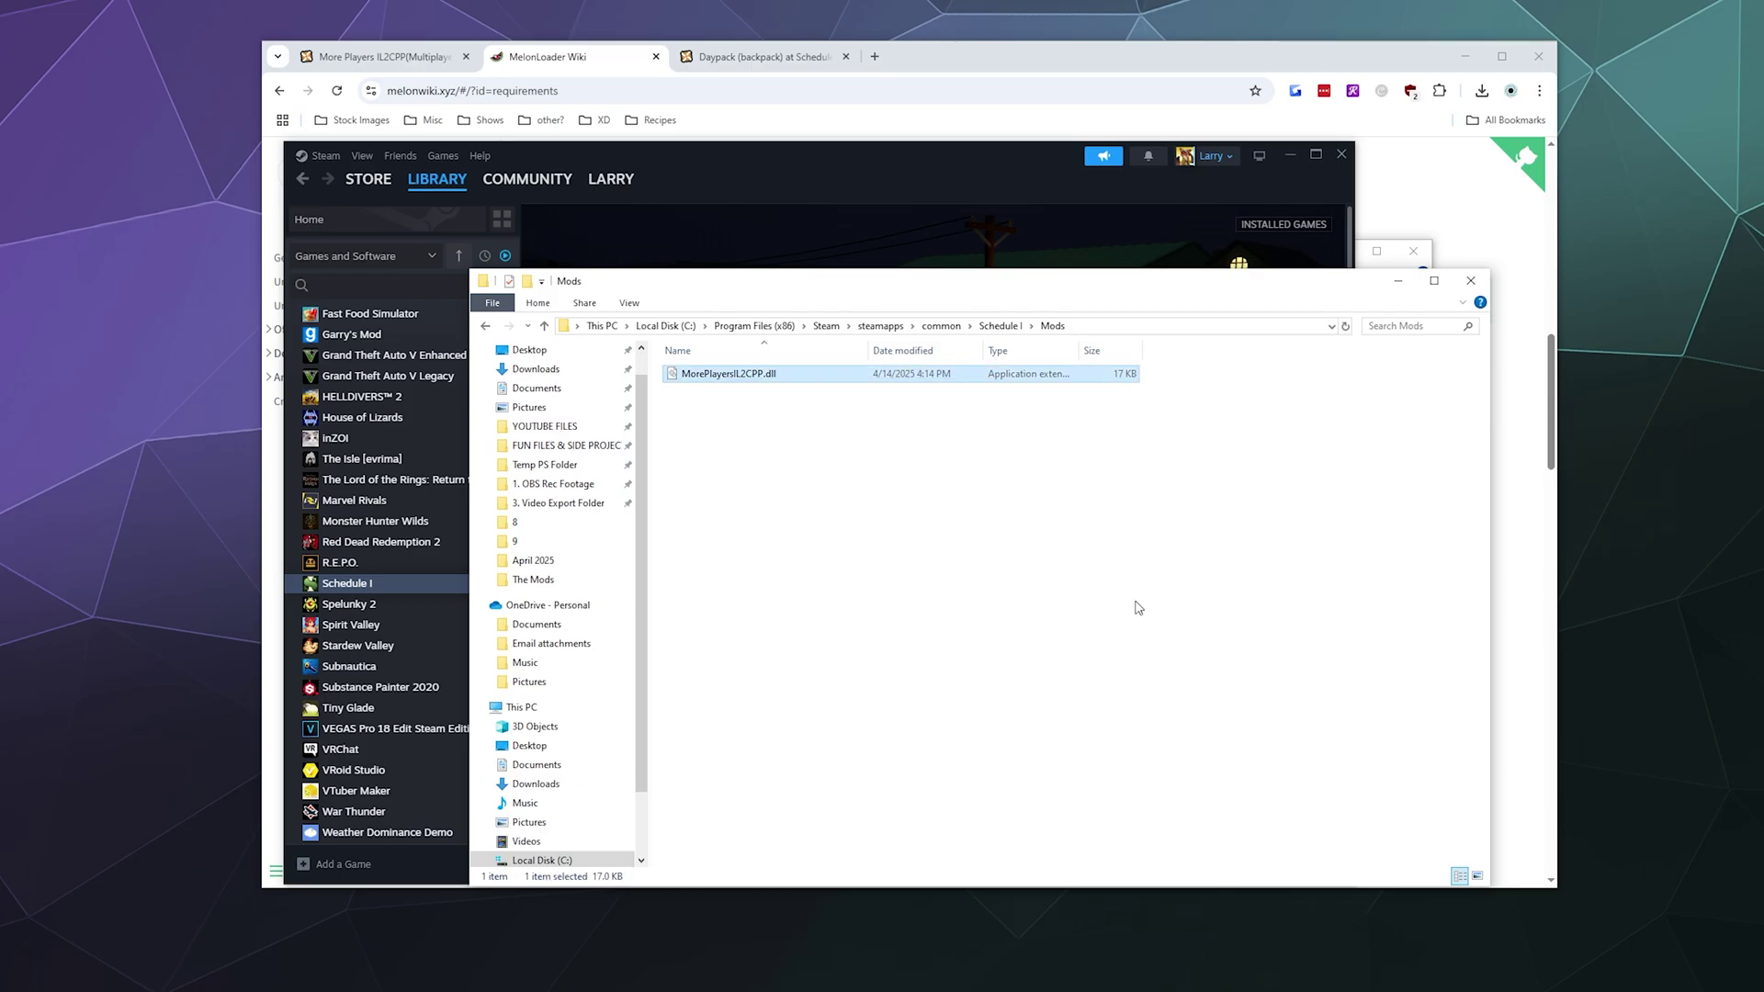
left_click(1000, 327)
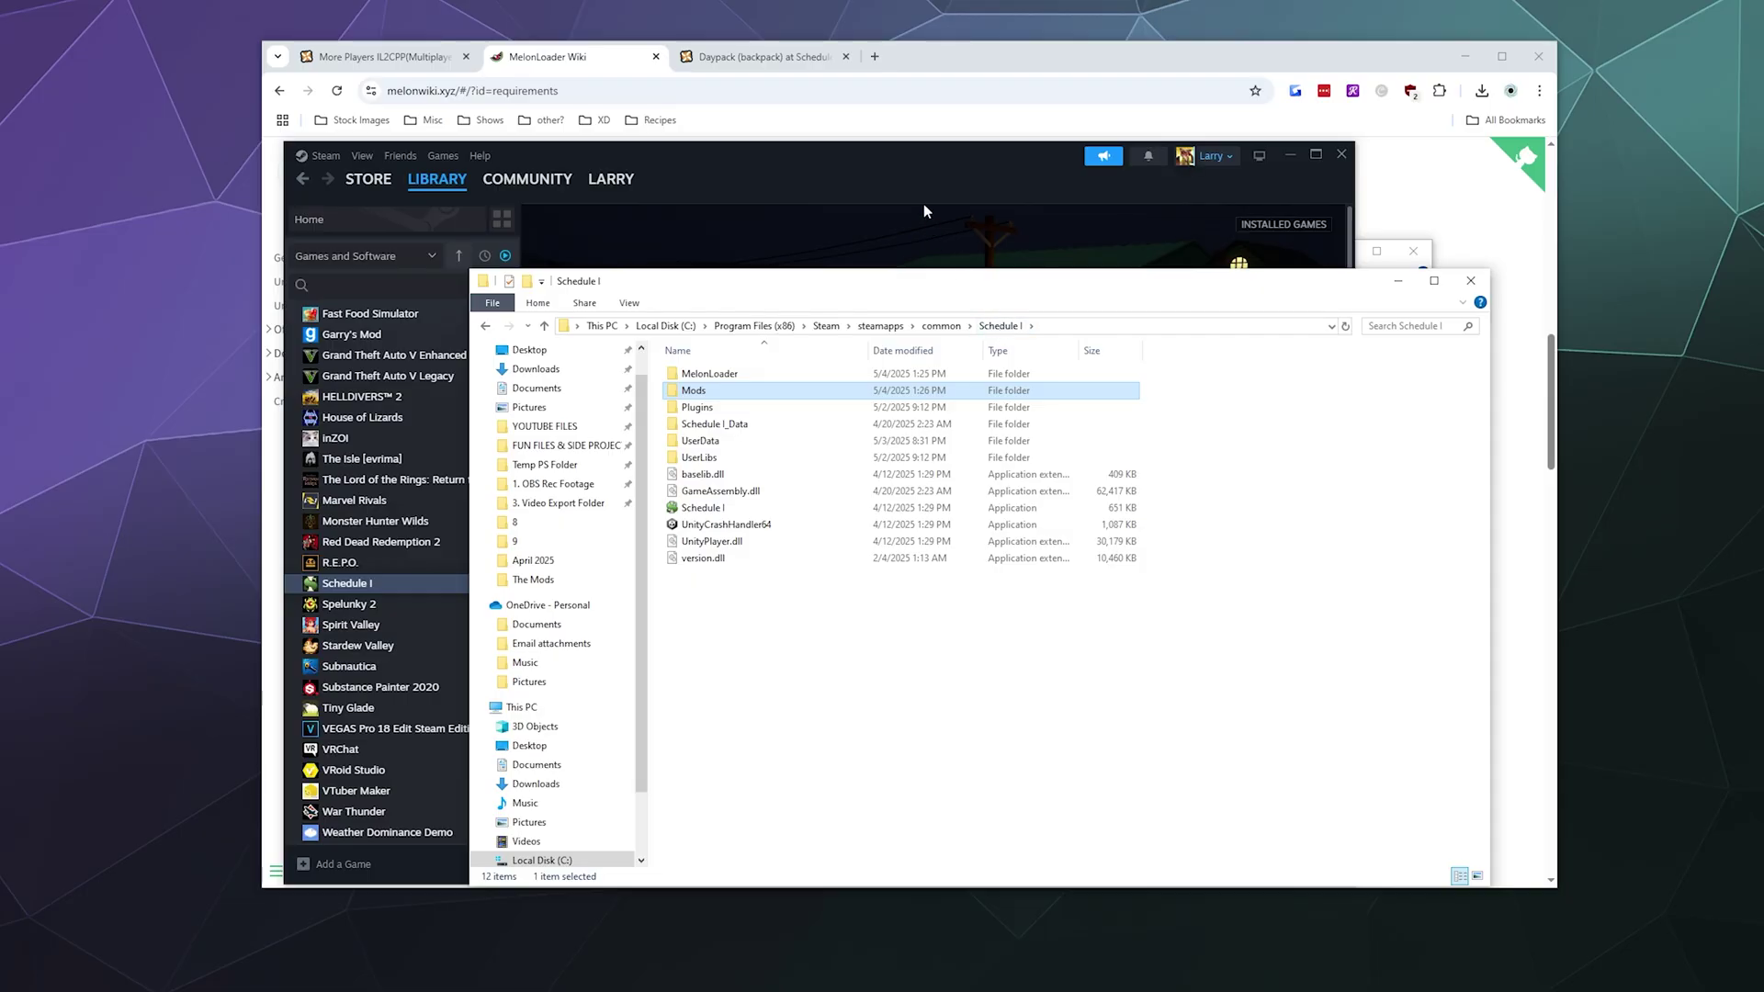
left_click(913, 180)
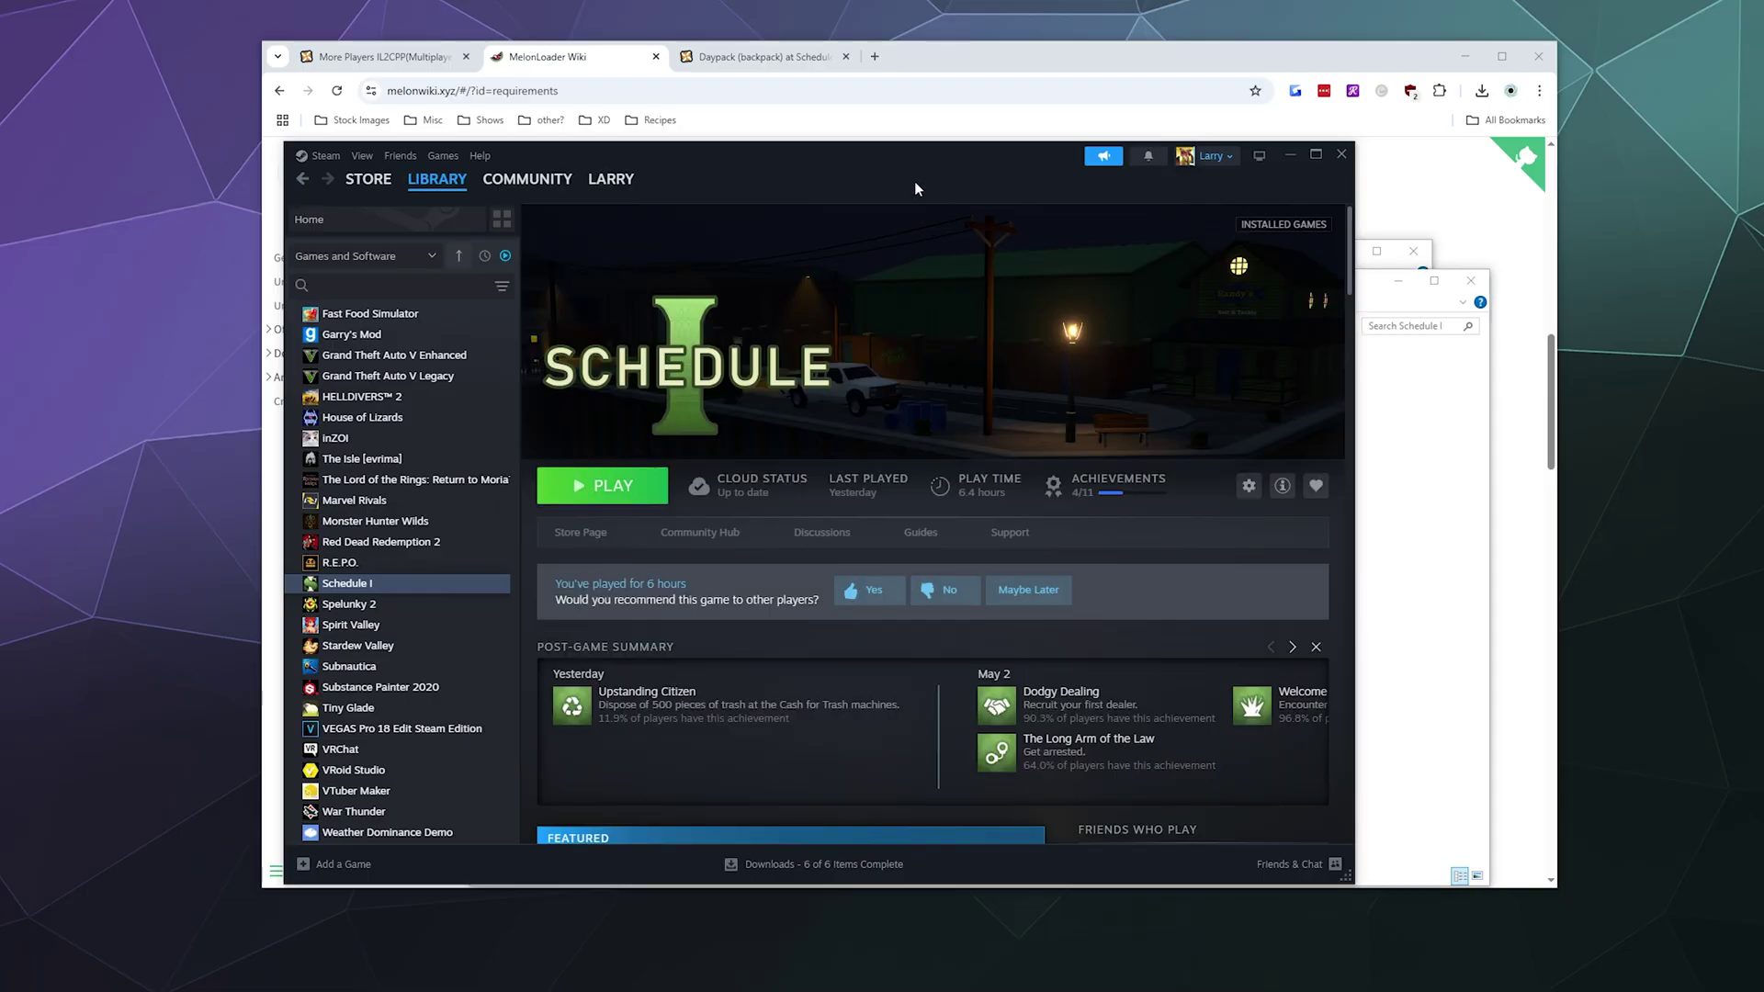